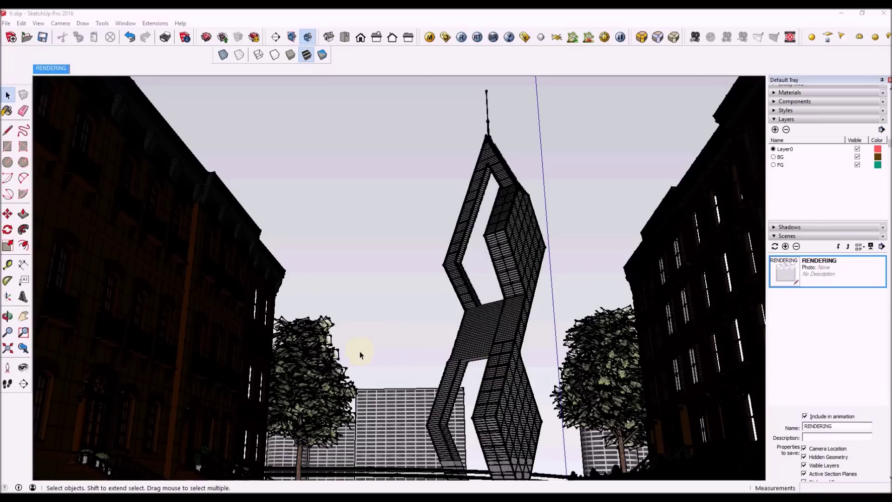
Examine the foreground street, brownstone buildings and trees, and how far they stand from the tower.
{"action": "middle_click_drag", "start_coordinate": [451, 329], "coordinate": [439, 423]}
{"action": "scroll", "coordinate": [452, 292], "scroll_direction": "down", "scroll_amount": 5}
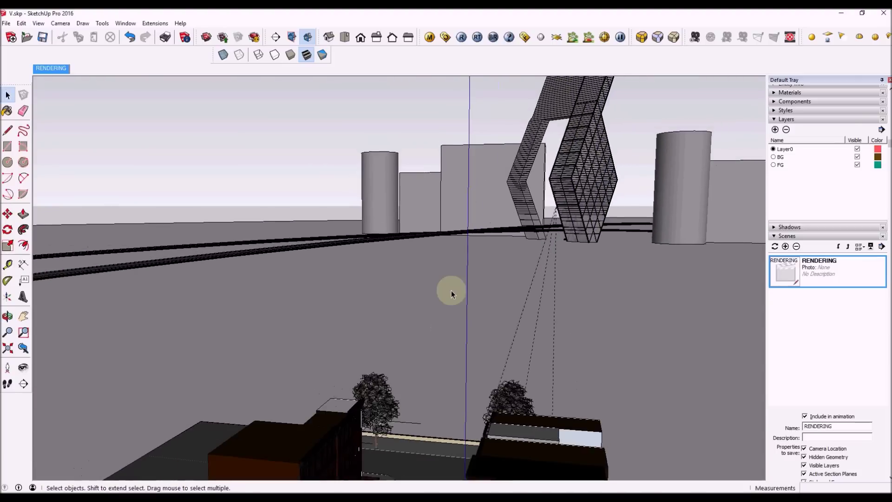
{"action": "scroll", "coordinate": [470, 291], "scroll_direction": "up", "scroll_amount": 3}
{"action": "scroll", "coordinate": [419, 381], "scroll_direction": "up", "scroll_amount": 6}
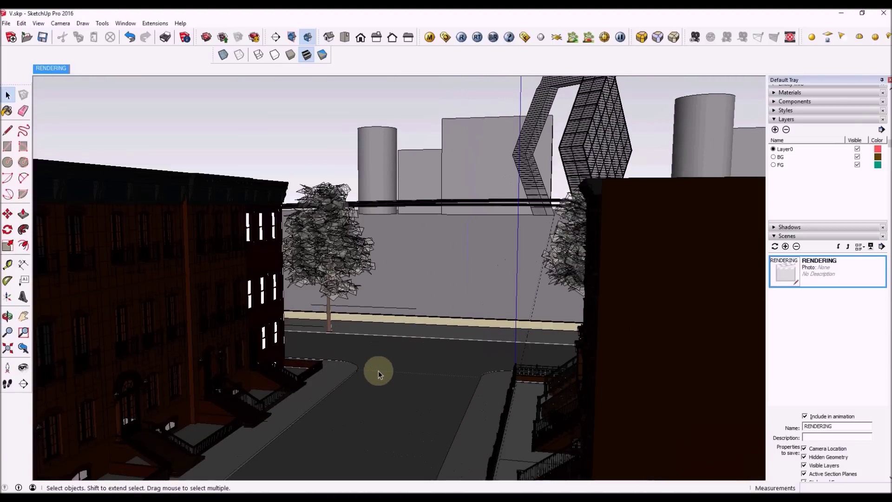
{"action": "middle_click_drag", "start_coordinate": [378, 371], "coordinate": [400, 397]}
{"action": "scroll", "coordinate": [454, 308], "scroll_direction": "up", "scroll_amount": 2}
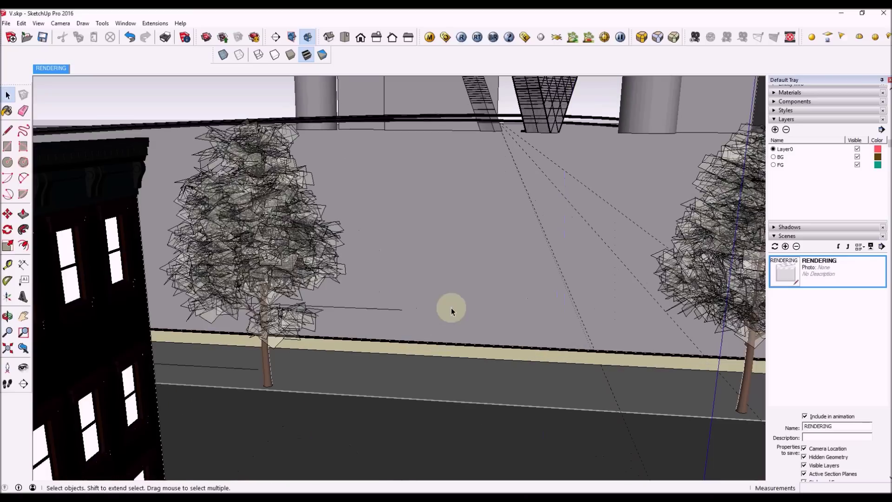
{"action": "scroll", "coordinate": [446, 337], "scroll_direction": "down", "scroll_amount": 5}
{"action": "scroll", "coordinate": [424, 337], "scroll_direction": "down", "scroll_amount": 10}
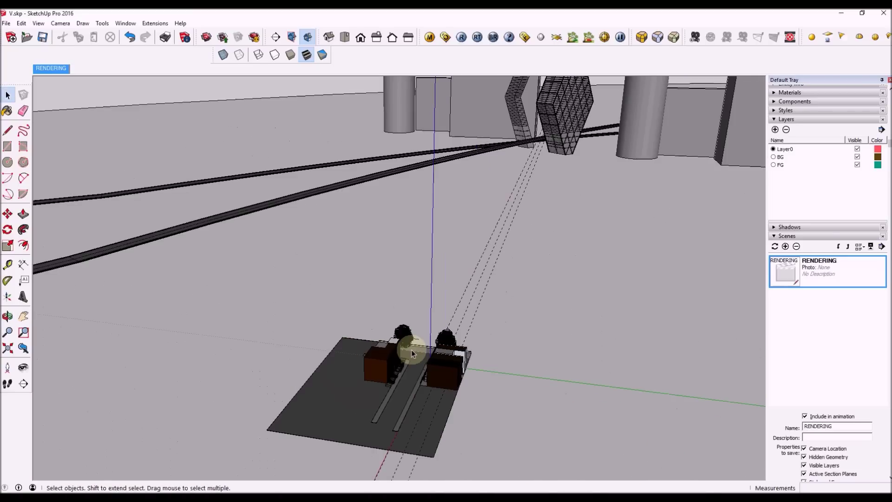
Examine the tower and surrounding background blocks from the opposite side, and return to the RENDERING scene.
{"action": "scroll", "coordinate": [470, 239], "scroll_direction": "up", "scroll_amount": 5}
{"action": "middle_click_drag", "start_coordinate": [515, 201], "coordinate": [557, 143]}
{"action": "scroll", "coordinate": [483, 278], "scroll_direction": "down", "scroll_amount": 3}
{"action": "scroll", "coordinate": [555, 186], "scroll_direction": "up", "scroll_amount": 3}
{"action": "middle_click_drag", "start_coordinate": [553, 193], "coordinate": [242, 361]}
{"action": "scroll", "coordinate": [325, 355], "scroll_direction": "up", "scroll_amount": 10}
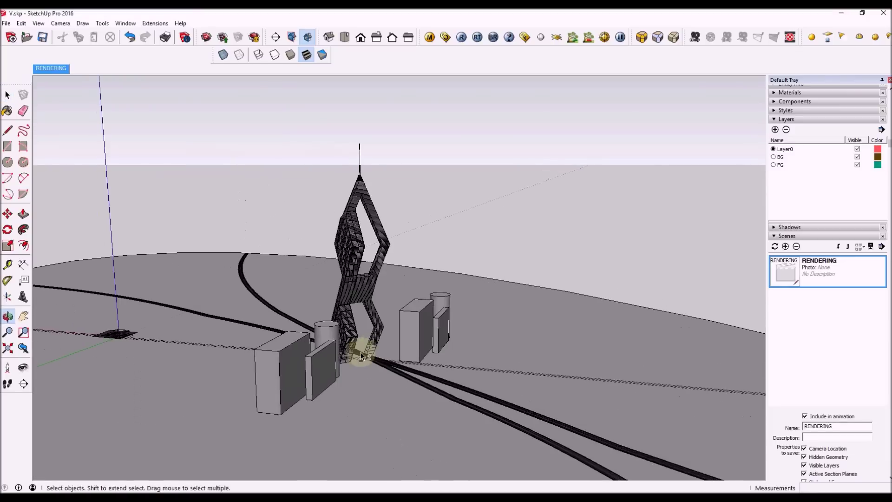
{"action": "middle_click_drag", "start_coordinate": [322, 347], "coordinate": [105, 107]}
{"action": "left_click", "coordinate": [63, 70]}
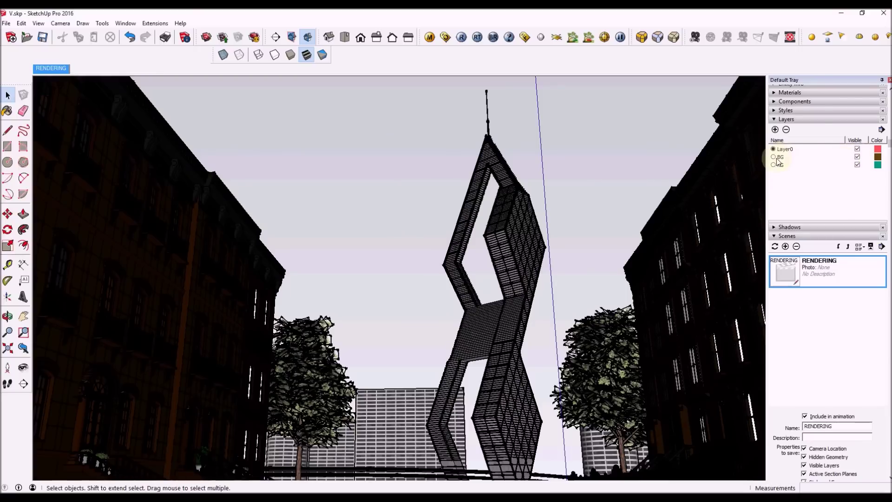
Hide and restore the BG layer, and hide the FG layer to compare background and foreground separately.
{"action": "left_click", "coordinate": [857, 158]}
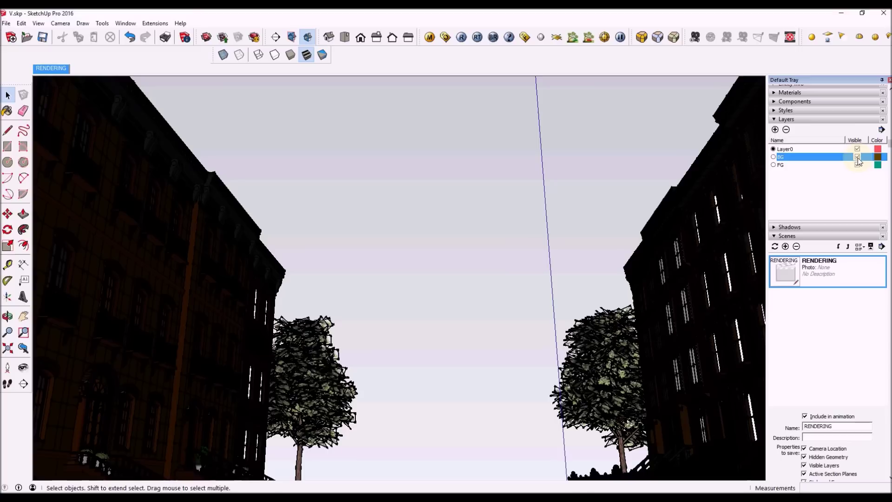
{"action": "left_click", "coordinate": [857, 158]}
{"action": "left_click", "coordinate": [857, 165]}
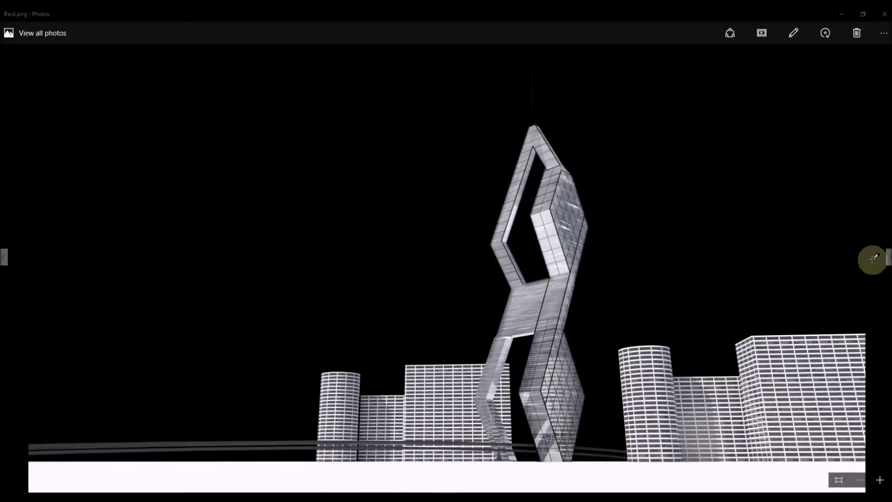
Switch to Photos and review the Back and Front renders with their alpha and material ID images.
{"action": "left_click", "coordinate": [888, 255]}
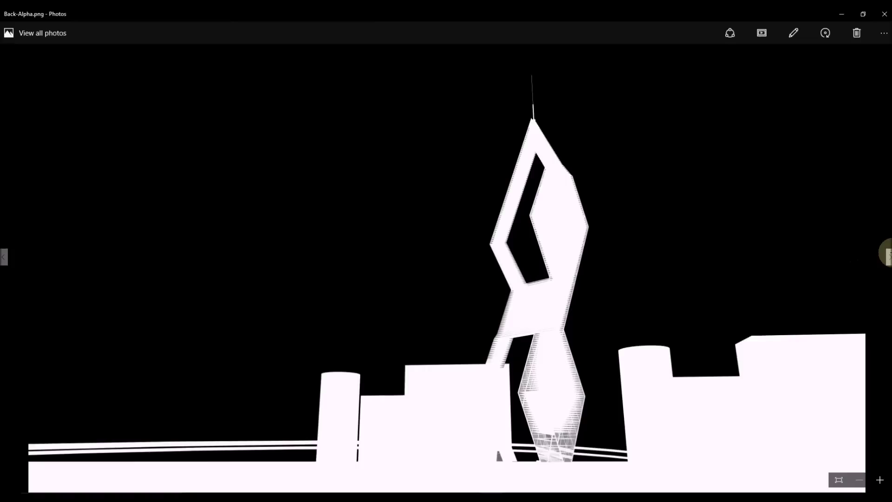
{"action": "left_click", "coordinate": [888, 255]}
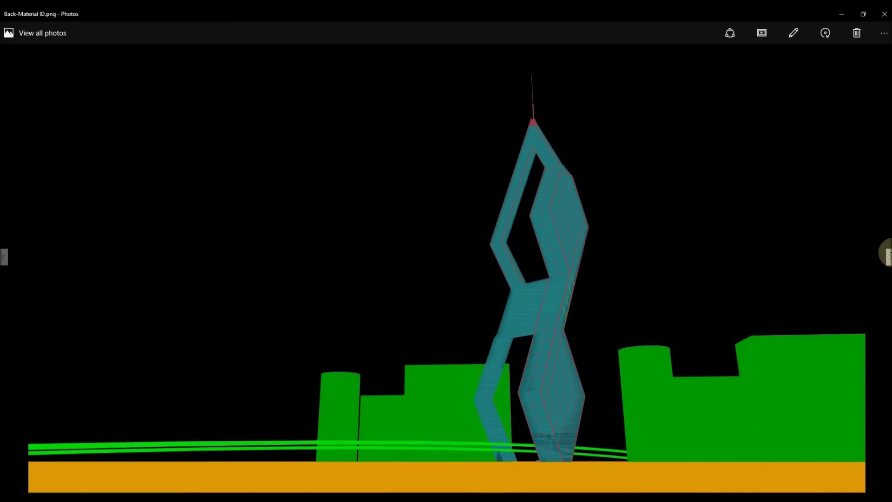
{"action": "left_click", "coordinate": [888, 256]}
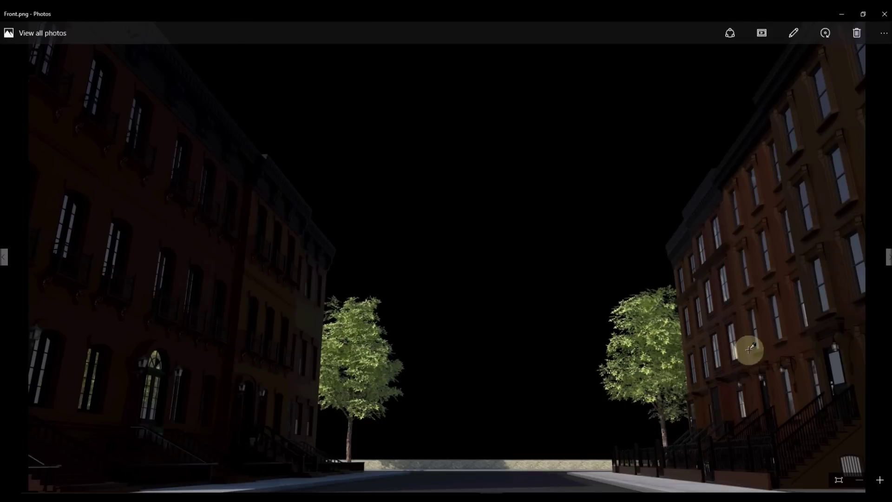
{"action": "left_click", "coordinate": [886, 257]}
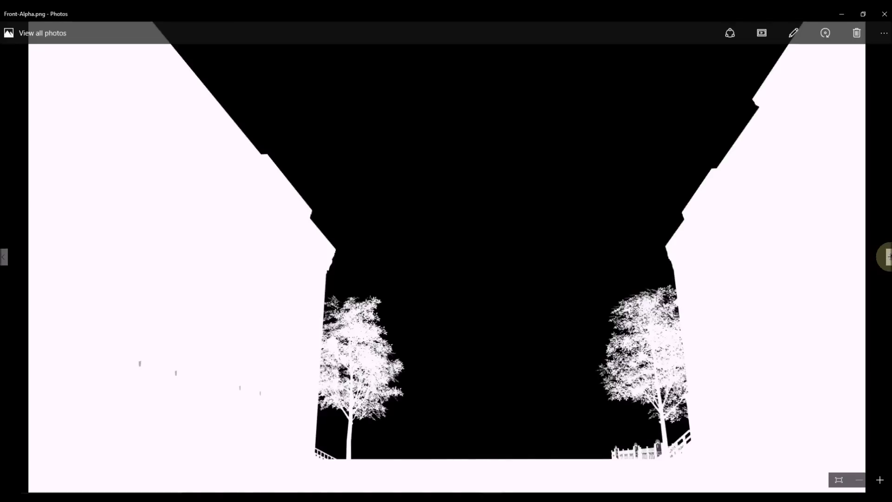
{"action": "left_click", "coordinate": [886, 256]}
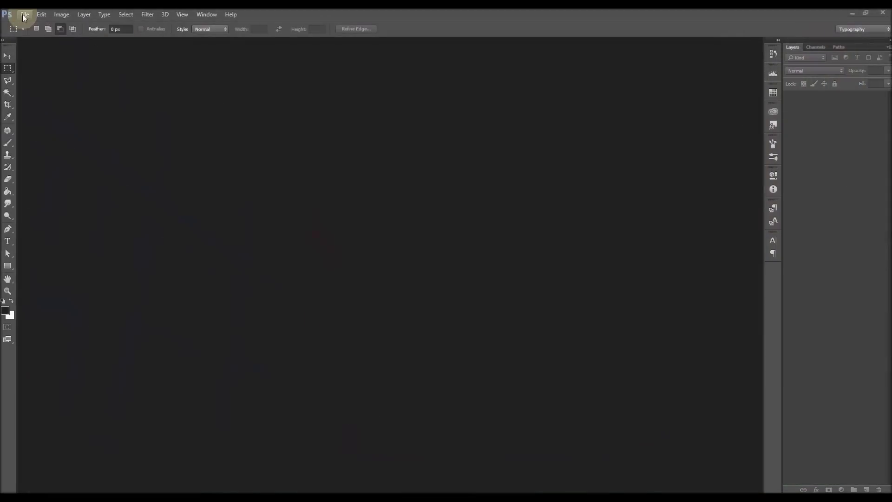
Switch to Photoshop and create a new document 1920 by 1080 pixels.
{"action": "left_click", "coordinate": [25, 15]}
{"action": "left_click", "coordinate": [32, 23]}
{"action": "double_click", "coordinate": [418, 187]}
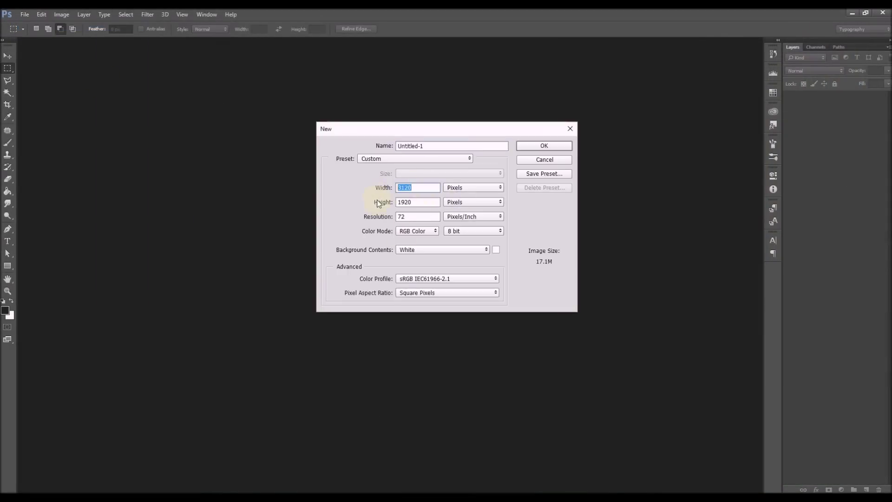
{"action": "type", "text": "19"}
{"action": "double_click", "coordinate": [420, 202]}
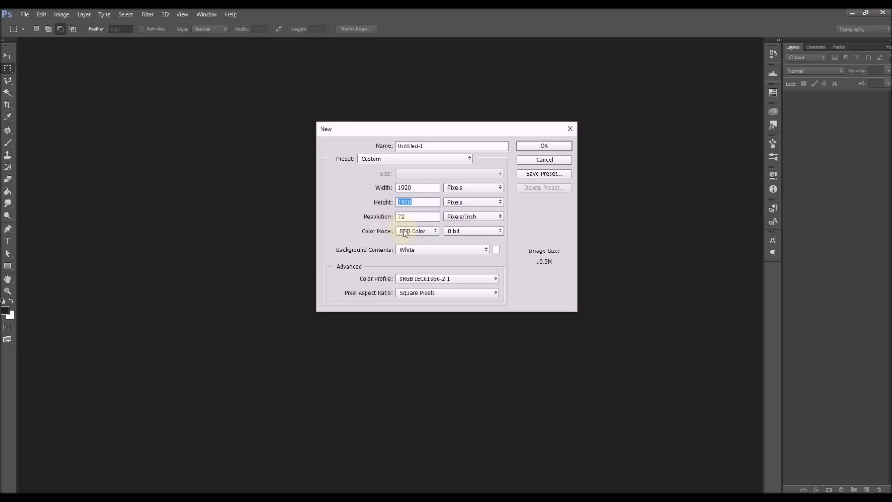
{"action": "type", "text": "1"}
{"action": "left_click", "coordinate": [544, 145]}
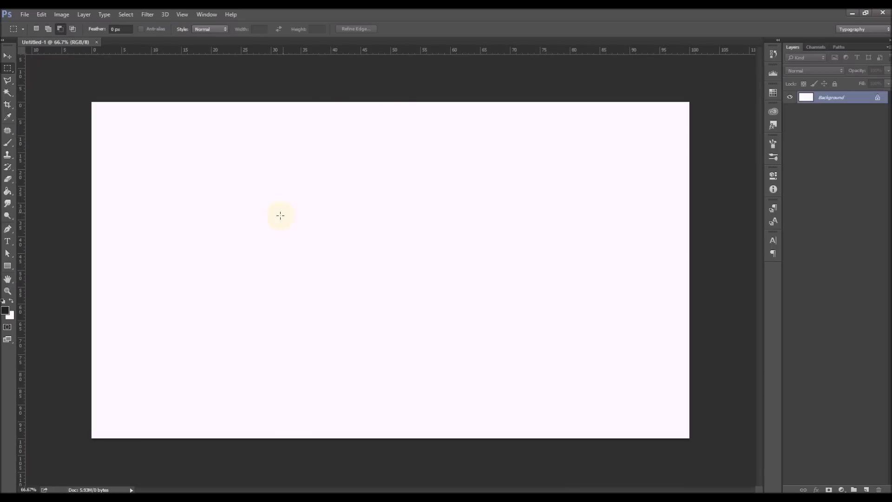
Show the Timeline panel and dock it below the canvas.
{"action": "left_click", "coordinate": [203, 15]}
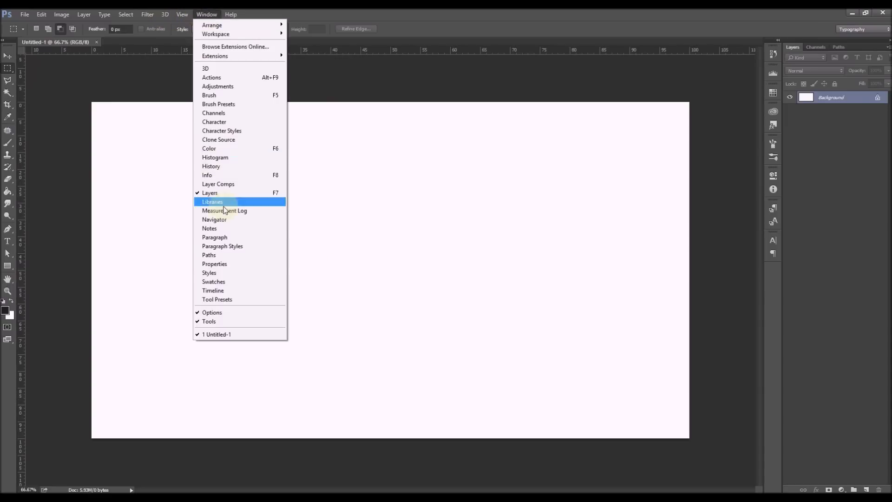
{"action": "left_click", "coordinate": [225, 293]}
{"action": "left_click_drag", "start_coordinate": [253, 213], "coordinate": [429, 420]}
{"action": "left_click_drag", "start_coordinate": [548, 420], "coordinate": [542, 487]}
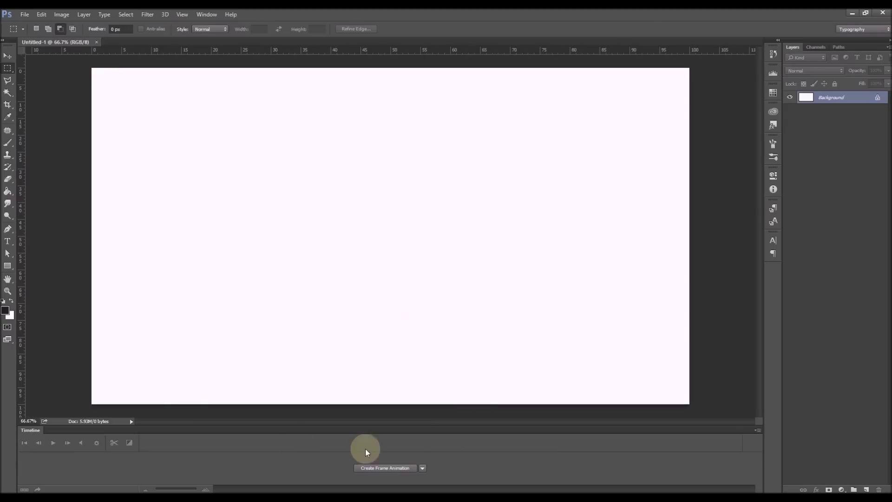
Create a video timeline for the document and enlarge the Timeline panel upward.
{"action": "left_click", "coordinate": [423, 469]}
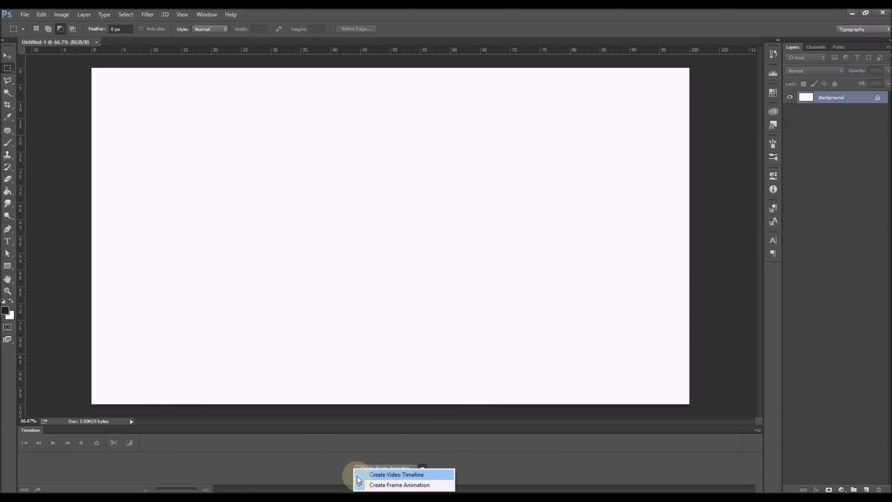
{"action": "left_click", "coordinate": [399, 475]}
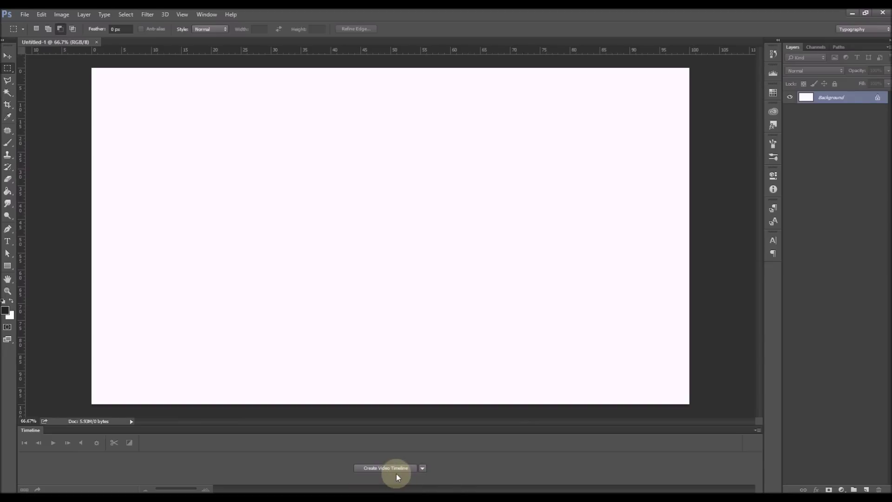
{"action": "left_click", "coordinate": [391, 469]}
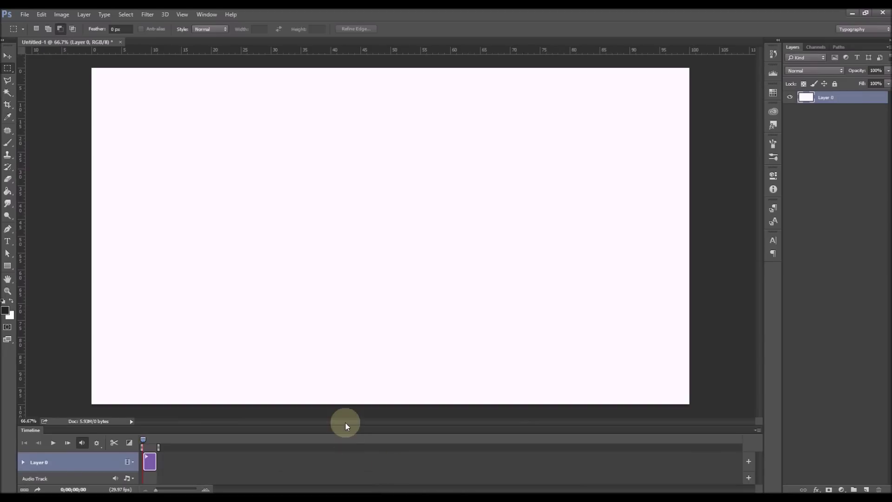
{"action": "left_click_drag", "start_coordinate": [348, 426], "coordinate": [349, 365]}
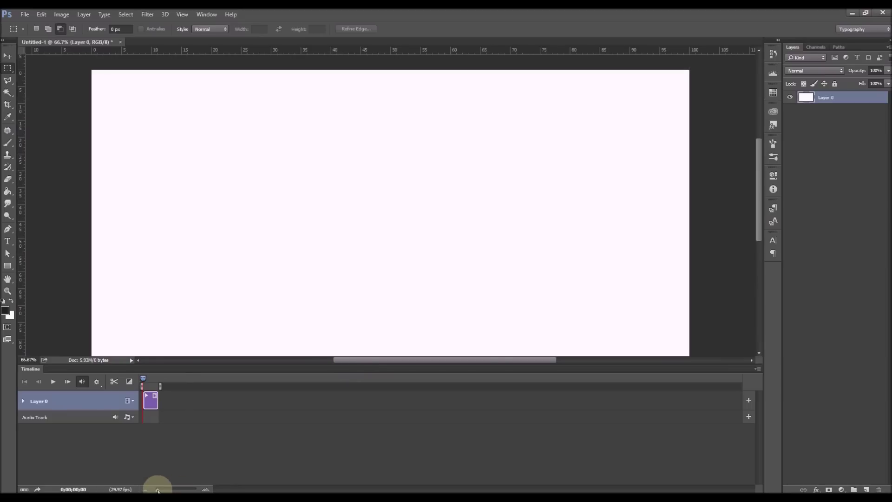
{"action": "left_click_drag", "start_coordinate": [158, 491], "coordinate": [174, 490]}
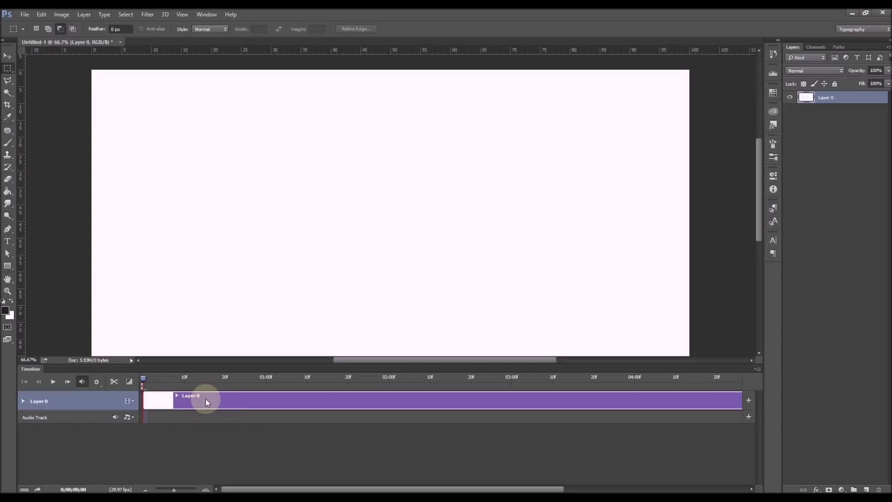
Set the timeline frame rate to 25 fps.
{"action": "left_click", "coordinate": [758, 370]}
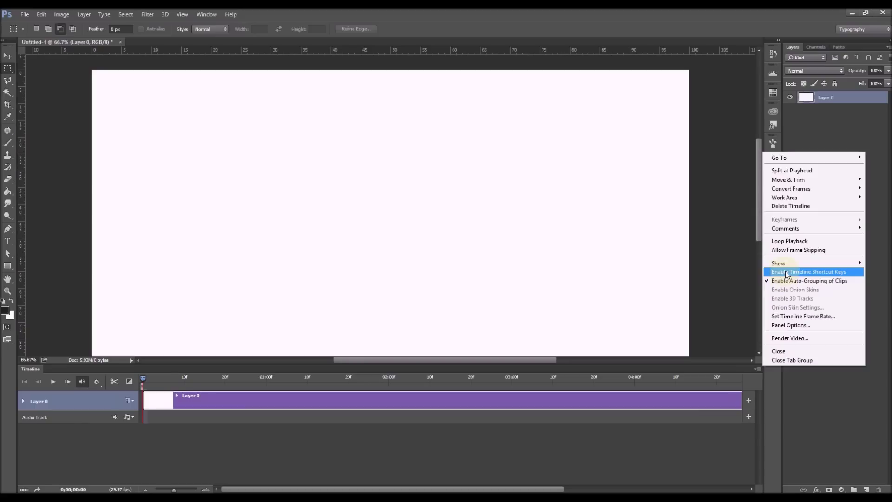
{"action": "left_click", "coordinate": [799, 317]}
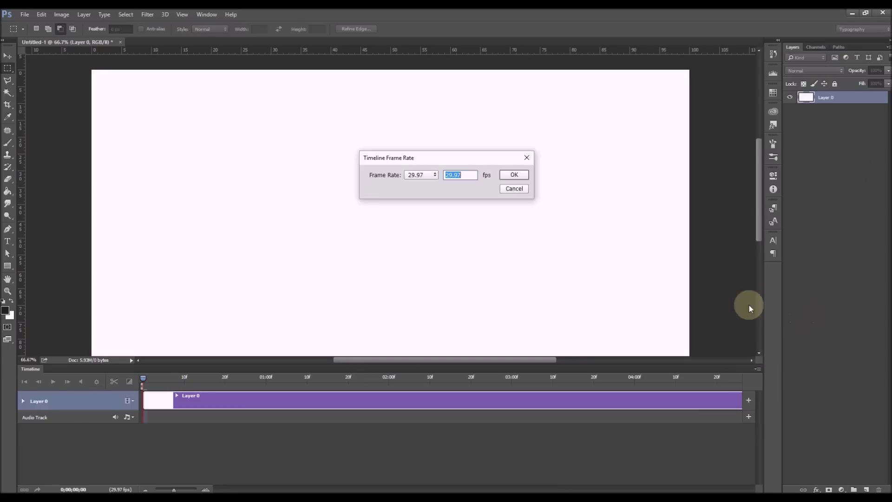
{"action": "left_click", "coordinate": [428, 177]}
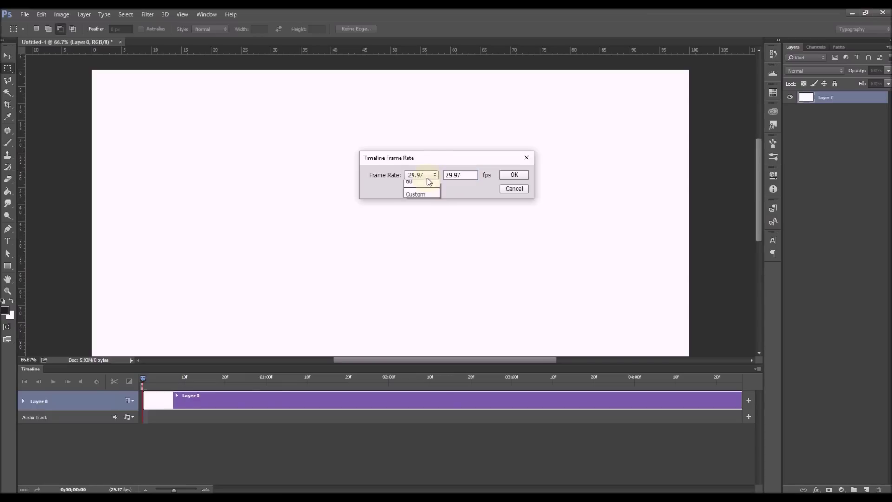
{"action": "left_click", "coordinate": [428, 178]}
{"action": "left_click", "coordinate": [437, 181]}
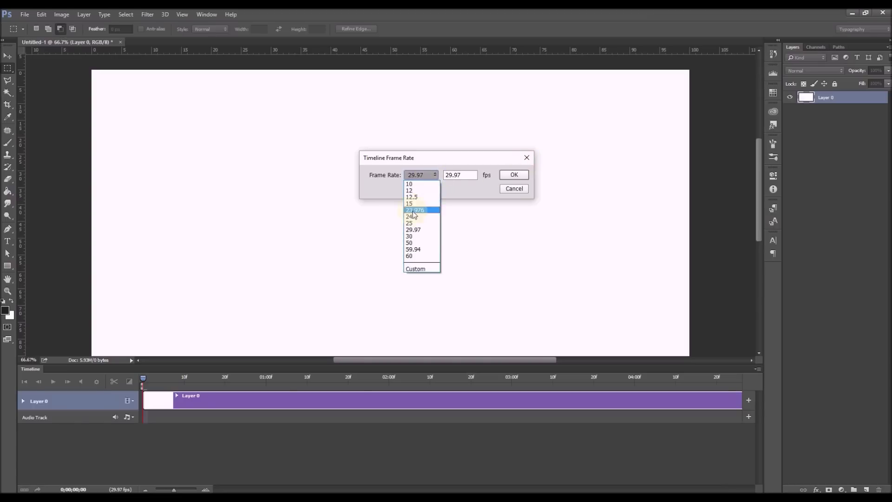
{"action": "left_click", "coordinate": [418, 223]}
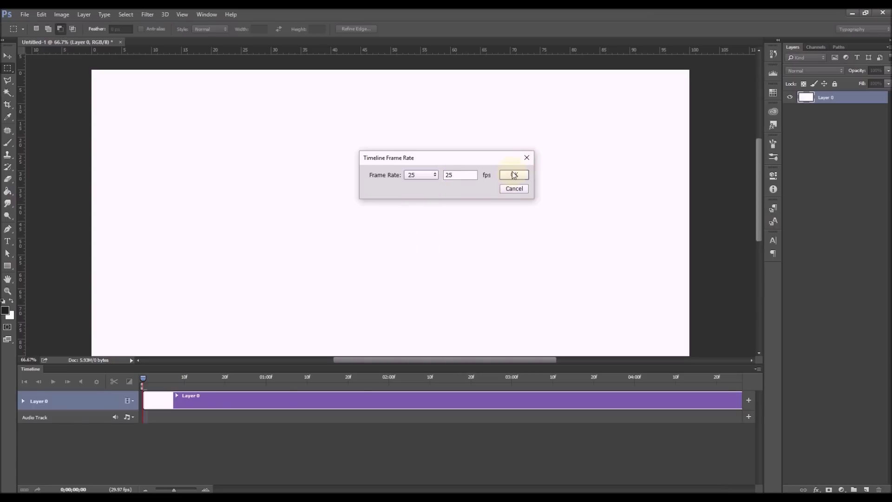
{"action": "left_click", "coordinate": [514, 175]}
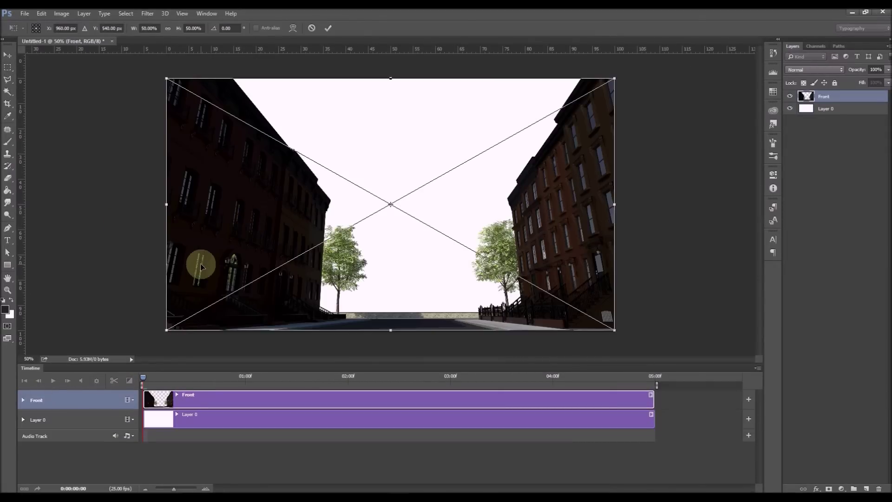
Place the Front and Back renders at their default size and reorder the Back layer beneath Front.
{"action": "key", "text": "Return"}
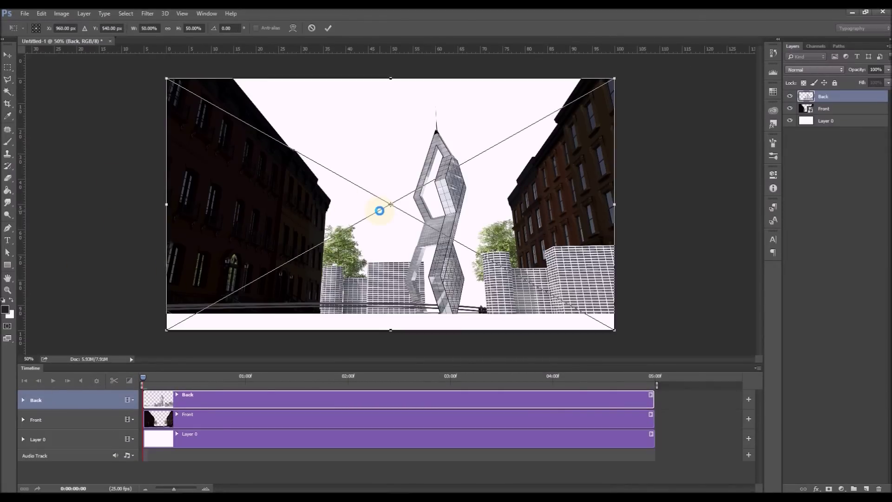
{"action": "key", "text": "Return"}
{"action": "left_click_drag", "start_coordinate": [827, 98], "coordinate": [822, 112]}
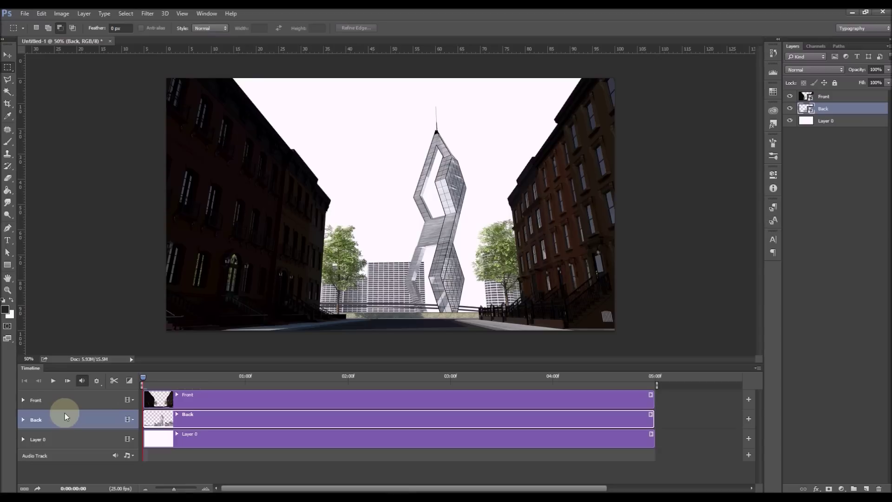
Set a starting Transform keyframe on the Front layer at the first frame and go to 0:00:04:24.
{"action": "left_click", "coordinate": [23, 400]}
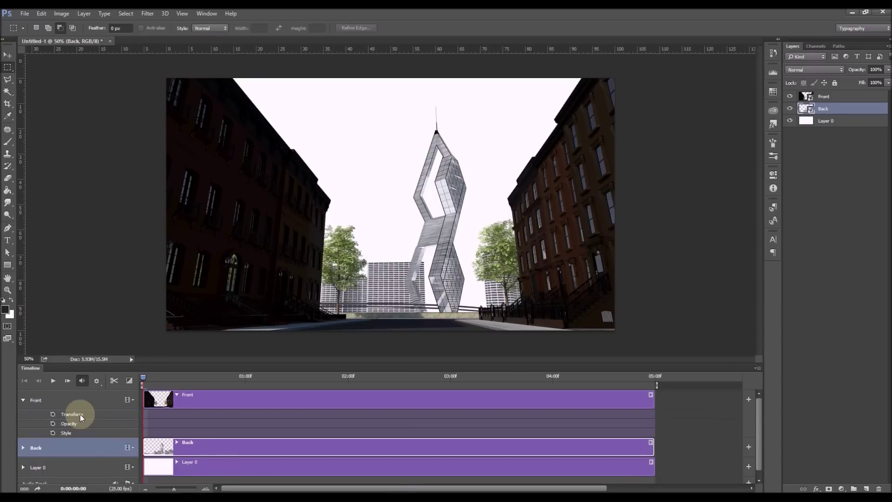
{"action": "left_click", "coordinate": [53, 415]}
{"action": "left_click_drag", "start_coordinate": [143, 376], "coordinate": [652, 379]}
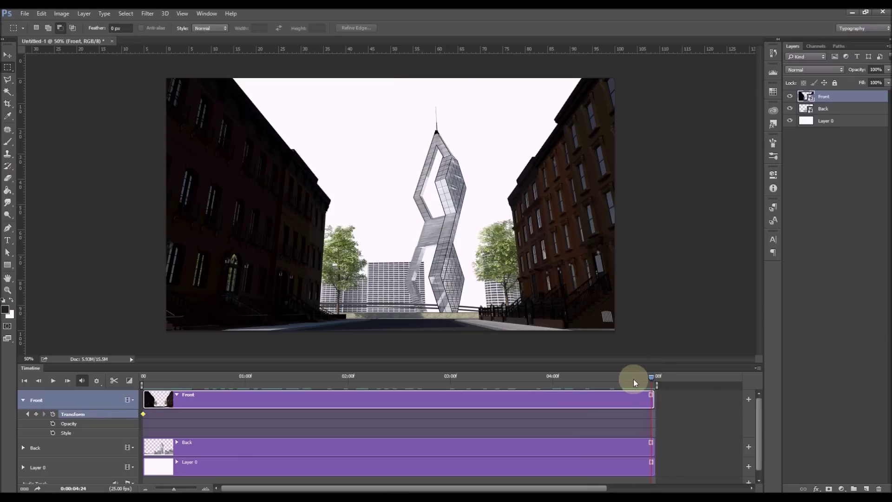
Enlarge the Front layer to about 69.6% at the last frame and shift it left so the street opens up.
{"action": "key", "text": "ctrl+t"}
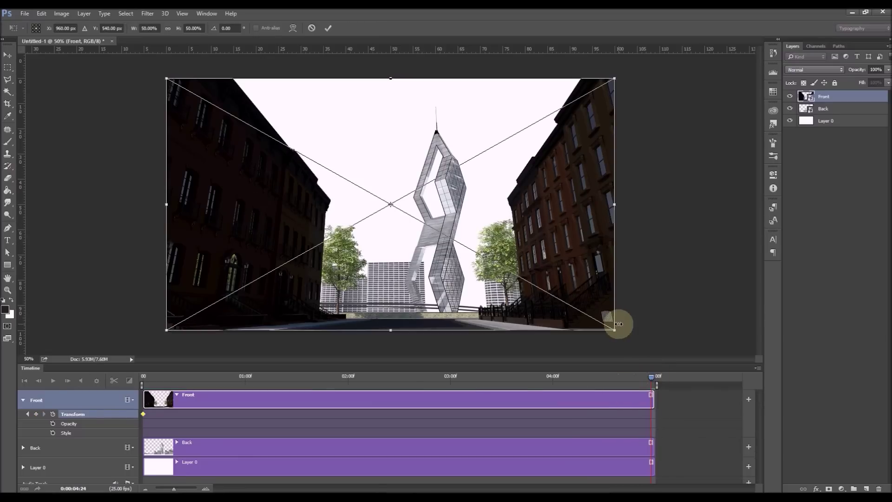
{"action": "left_click_drag", "start_coordinate": [616, 75], "coordinate": [678, 63]}
{"action": "left_click_drag", "start_coordinate": [580, 209], "coordinate": [587, 186]}
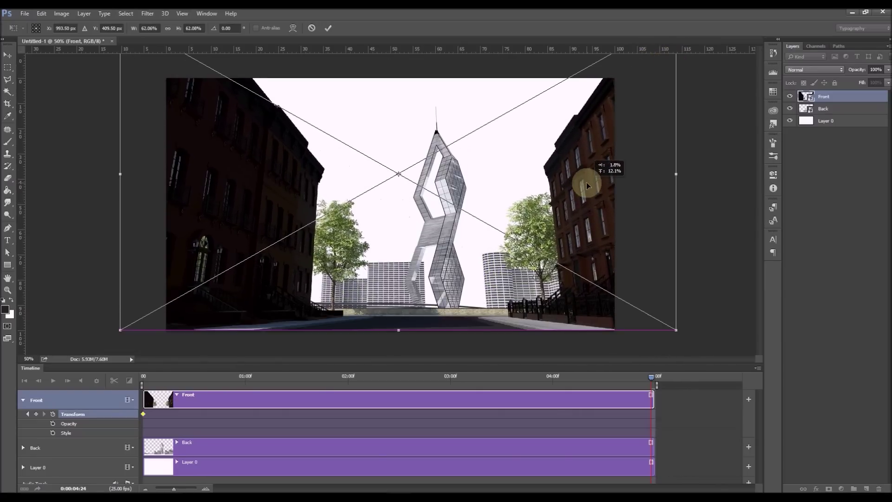
{"action": "mouse_move", "coordinate": [606, 270]}
{"action": "left_mouse_down"}
{"action": "mouse_move", "coordinate": [601, 281]}
{"action": "mouse_move", "coordinate": [609, 278]}
{"action": "left_mouse_up"}
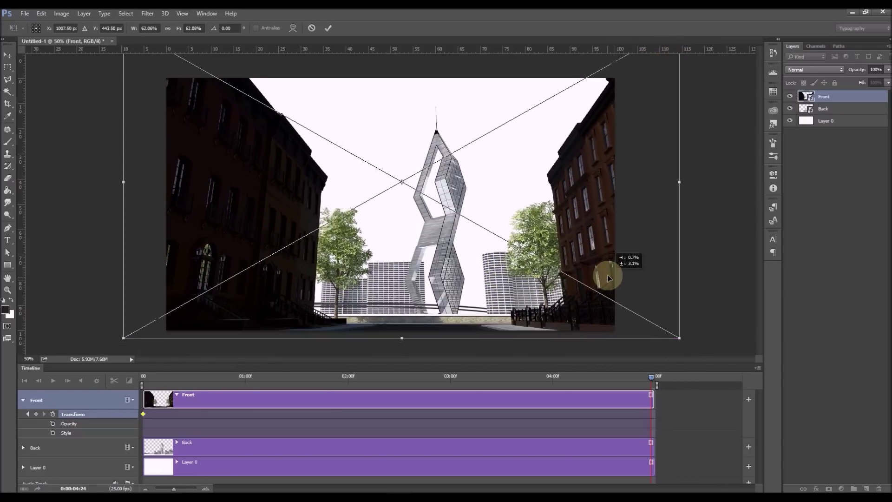
{"action": "left_click_drag", "start_coordinate": [678, 336], "coordinate": [699, 348], "text": "alt+shift"}
{"action": "left_click_drag", "start_coordinate": [617, 304], "coordinate": [611, 291]}
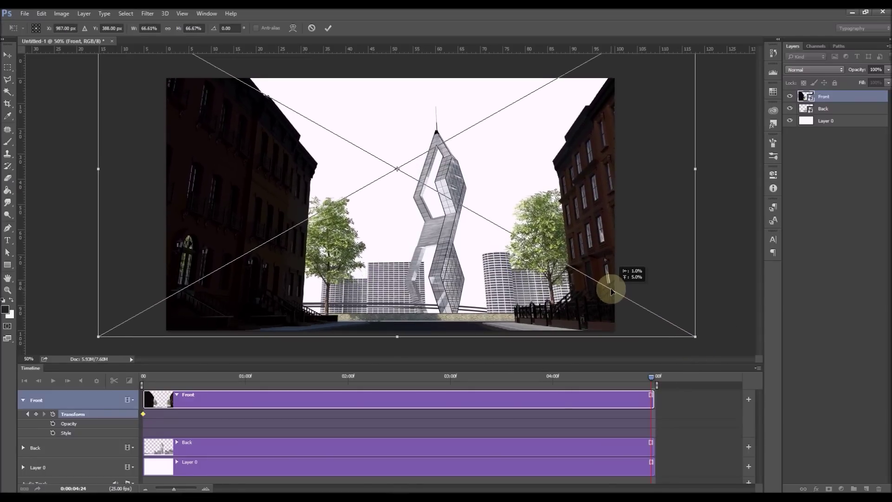
{"action": "left_click_drag", "start_coordinate": [696, 338], "coordinate": [711, 344], "text": "alt+shift"}
{"action": "left_click_drag", "start_coordinate": [638, 302], "coordinate": [581, 291]}
{"action": "key", "text": "Return"}
Return to the first frame and set a starting Transform keyframe on the Back layer.
{"action": "left_click_drag", "start_coordinate": [651, 378], "coordinate": [145, 374]}
{"action": "left_click", "coordinate": [93, 447]}
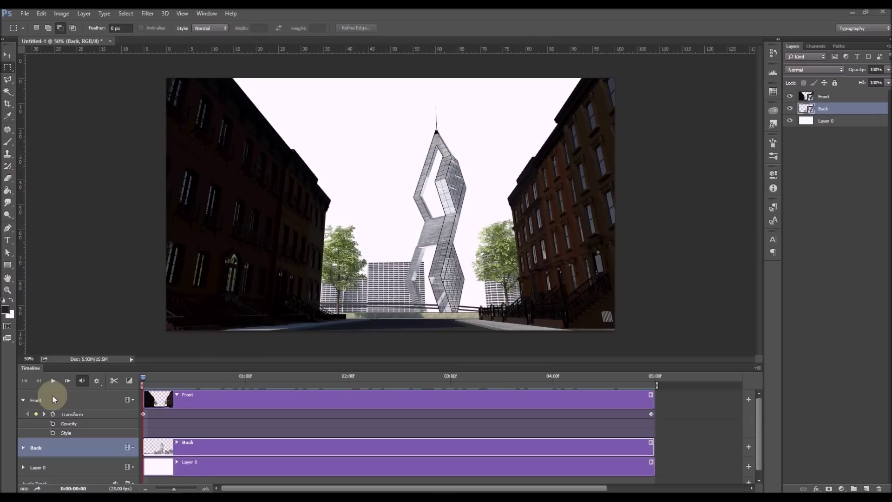
{"action": "left_click", "coordinate": [23, 400]}
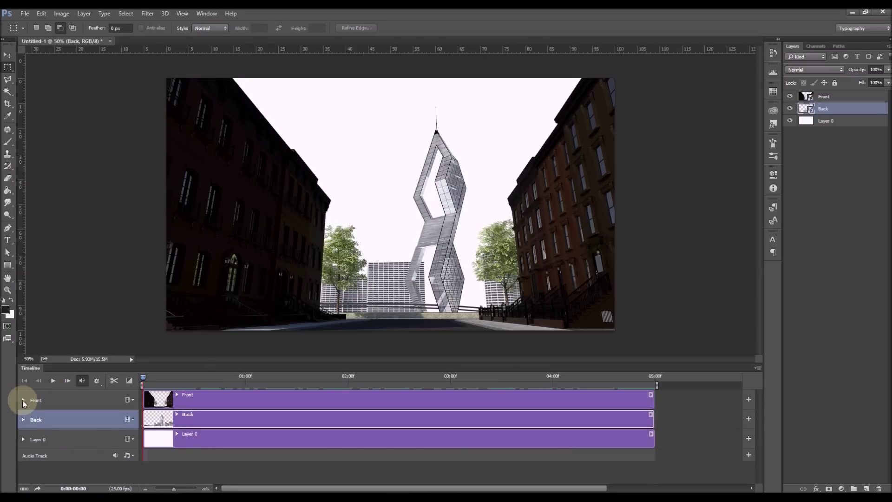
{"action": "left_click", "coordinate": [24, 420]}
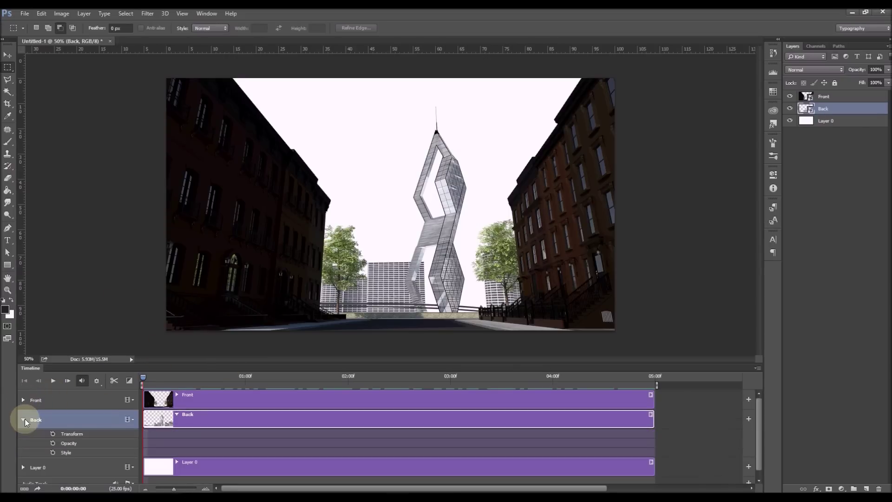
{"action": "left_click", "coordinate": [53, 434]}
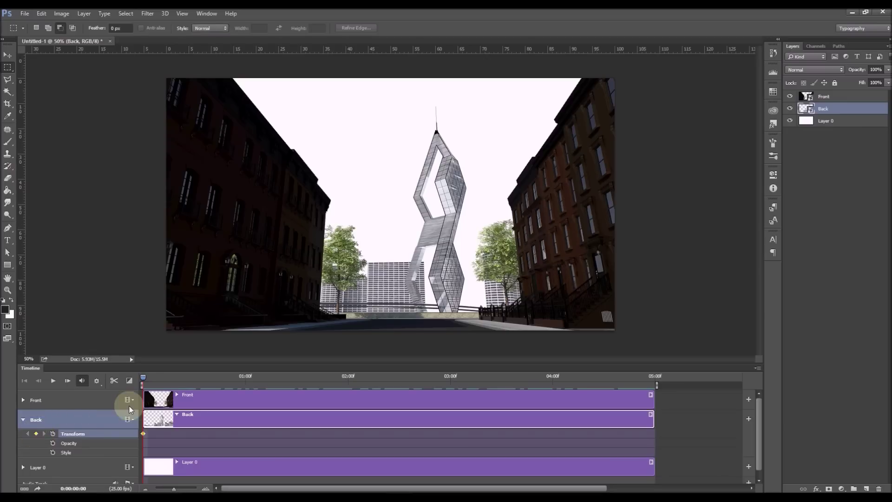
Enlarge the Back layer slightly at 0:00:04:24 and shift it left so the tower stands between the trees.
{"action": "left_click_drag", "start_coordinate": [143, 376], "coordinate": [651, 389]}
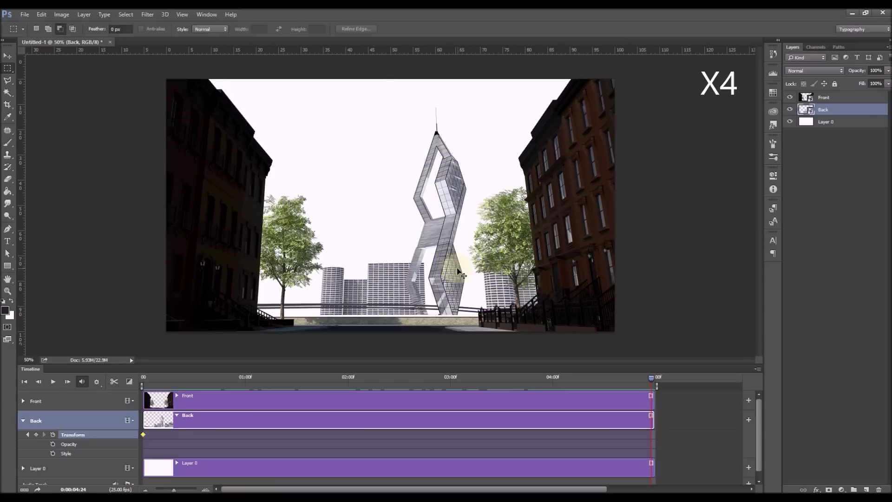
{"action": "key", "text": "ctrl+t"}
{"action": "left_click_drag", "start_coordinate": [613, 330], "coordinate": [448, 289]}
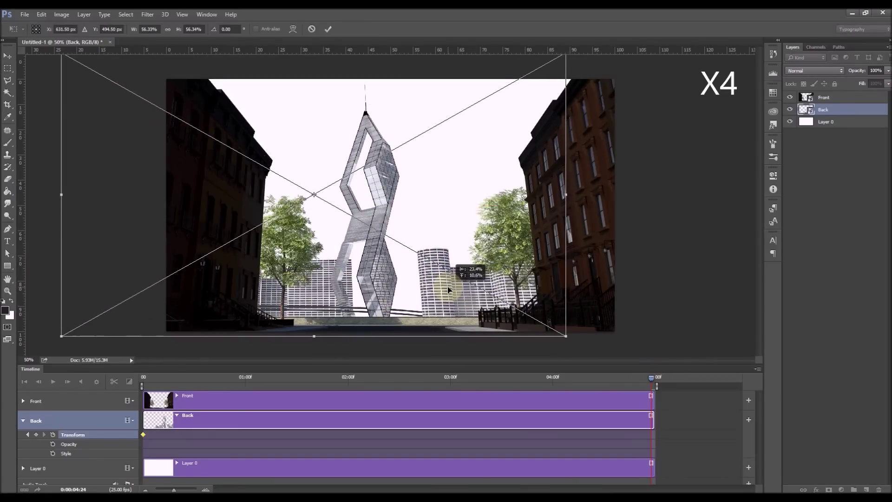
{"action": "left_click_drag", "start_coordinate": [568, 337], "coordinate": [544, 312]}
{"action": "key", "text": "Return"}
Play back the Front and Back animation from the first frame.
{"action": "left_click_drag", "start_coordinate": [651, 377], "coordinate": [142, 379]}
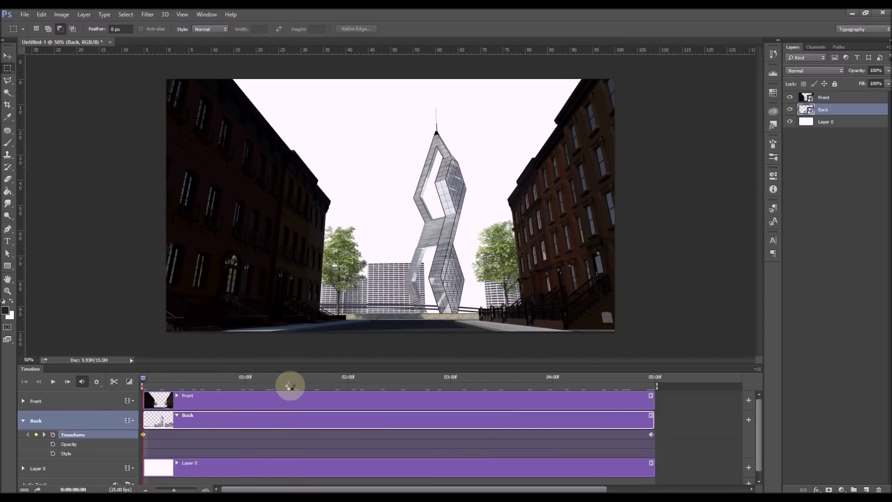
{"action": "left_click", "coordinate": [63, 380]}
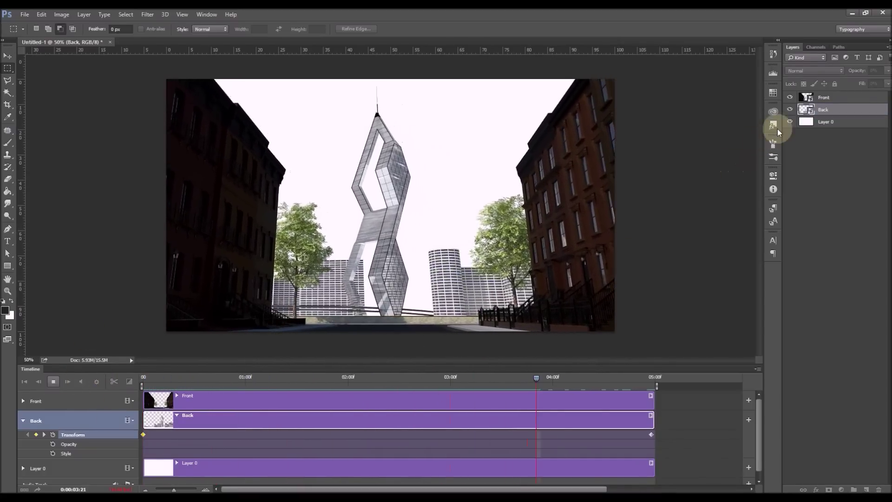
Enlarge the Front layer to about 73.6% at the last frame and reposition its buildings around the tower.
{"action": "left_click", "coordinate": [805, 97]}
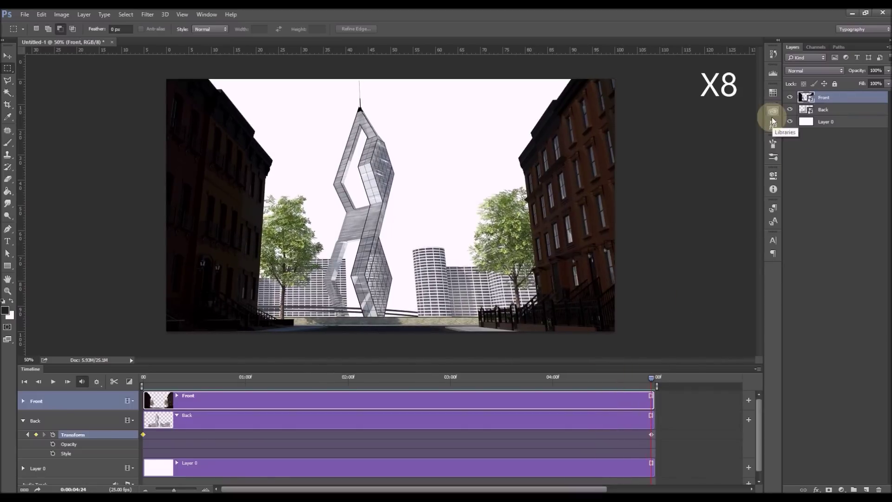
{"action": "key", "text": "ctrl+t"}
{"action": "left_click_drag", "start_coordinate": [586, 241], "coordinate": [591, 245]}
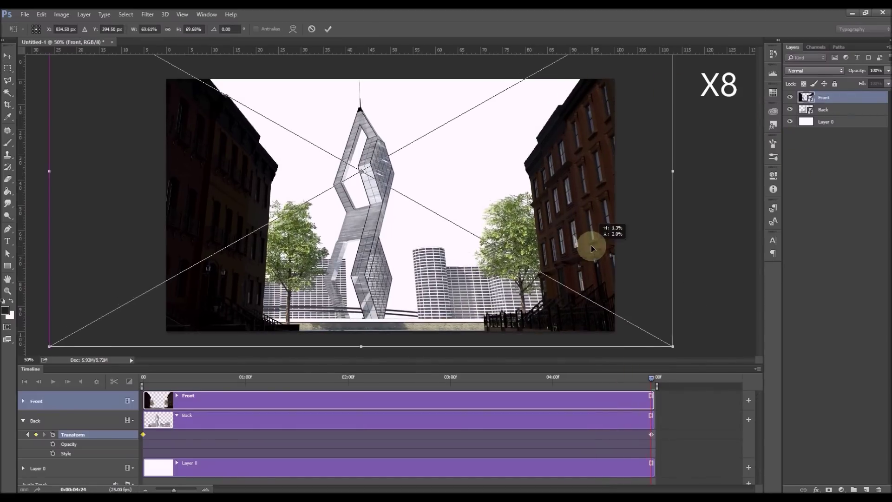
{"action": "double_click", "coordinate": [453, 285]}
{"action": "key", "text": "ctrl+t"}
{"action": "left_click_drag", "start_coordinate": [538, 223], "coordinate": [584, 287]}
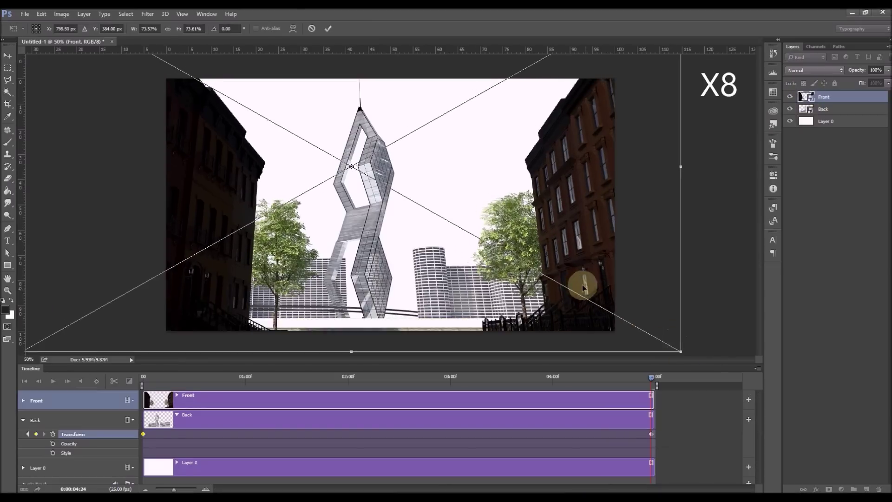
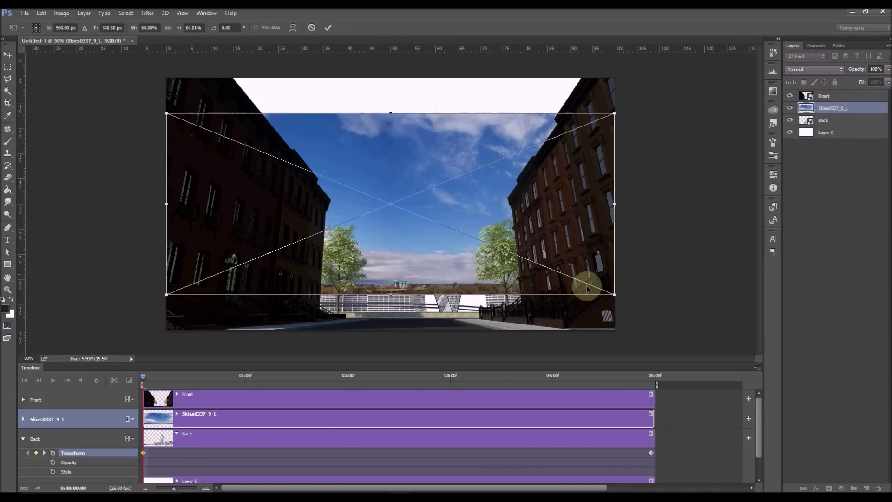
Enlarge the Skies0337_9_L image to about 82.8% to cover the sky area and move its layer beneath Back.
{"action": "left_click_drag", "start_coordinate": [615, 294], "coordinate": [681, 325], "text": "alt+shift"}
{"action": "left_click_drag", "start_coordinate": [530, 275], "coordinate": [608, 253]}
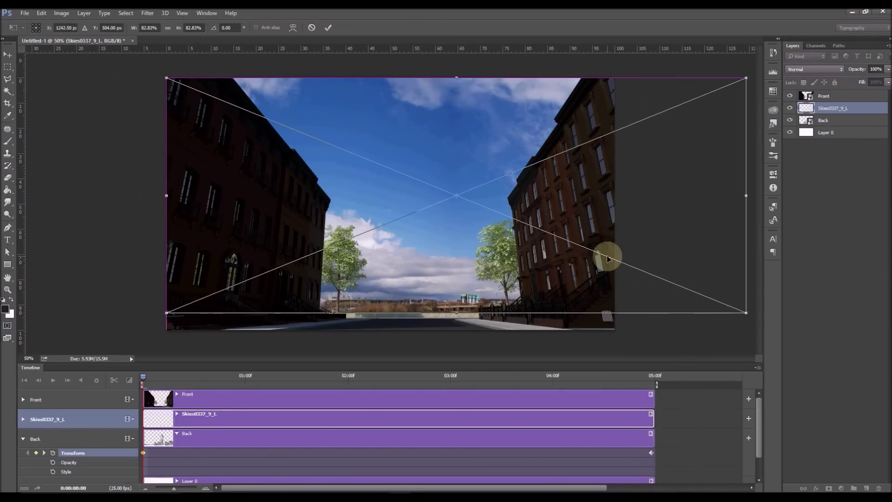
{"action": "key", "text": "Return"}
{"action": "left_click_drag", "start_coordinate": [831, 108], "coordinate": [827, 128]}
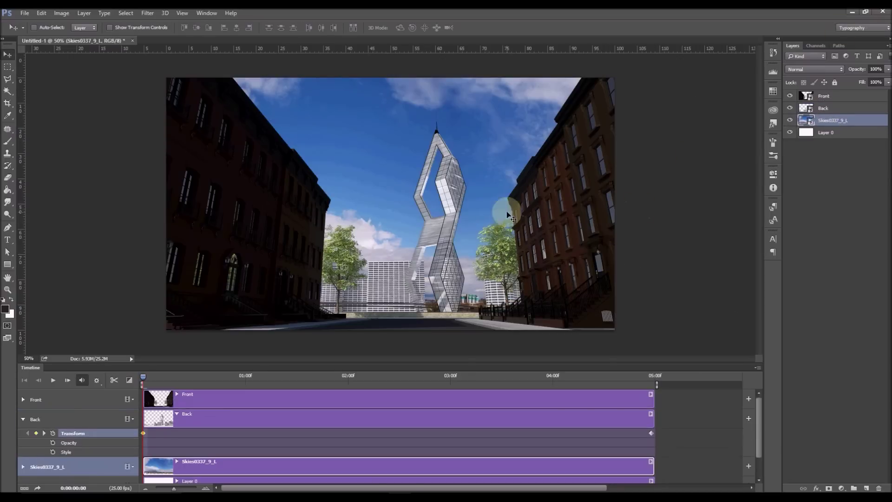
{"action": "mouse_move", "coordinate": [493, 191]}
{"action": "left_mouse_down"}
{"action": "mouse_move", "coordinate": [503, 196]}
{"action": "mouse_move", "coordinate": [495, 188]}
{"action": "left_mouse_up"}
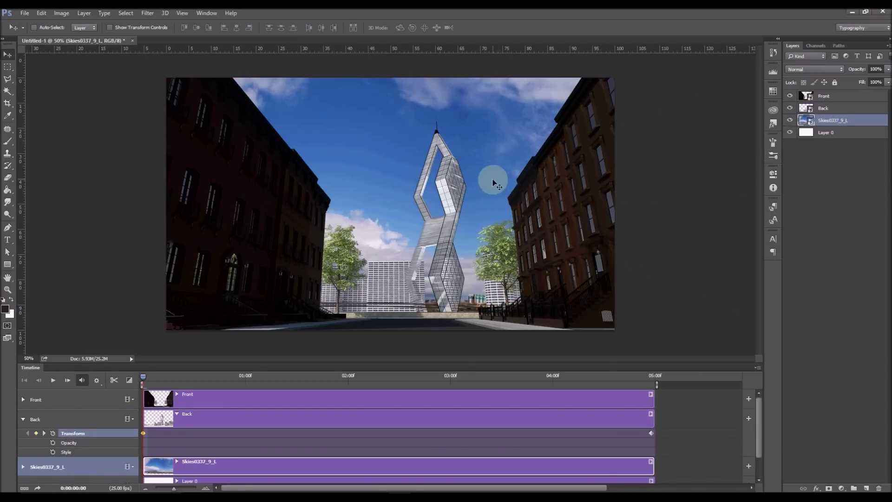
Set a Transform keyframe on the Skies0337_9_L layer at the last frame, 0:00:04:24.
{"action": "left_click_drag", "start_coordinate": [145, 374], "coordinate": [643, 364]}
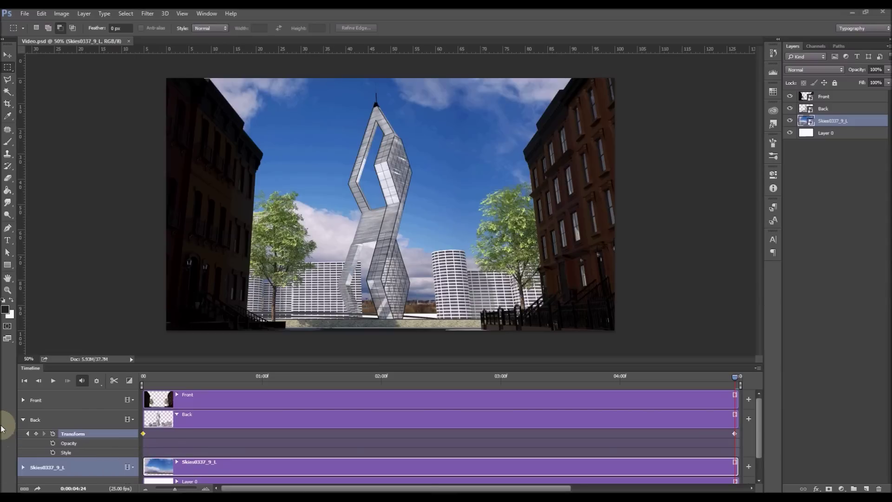
{"action": "left_click", "coordinate": [24, 420]}
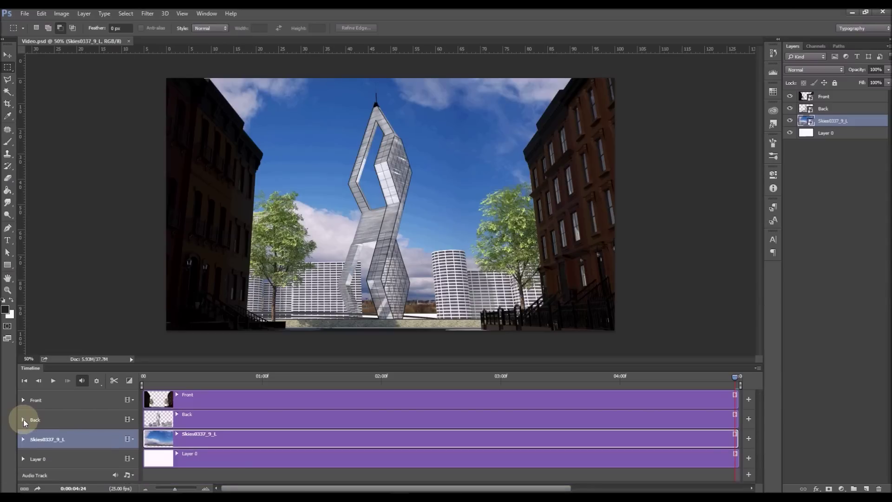
{"action": "left_click", "coordinate": [23, 439]}
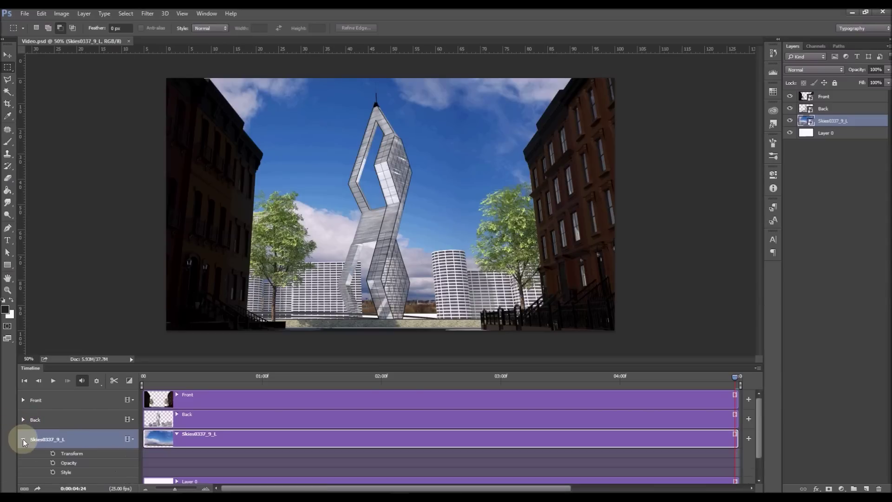
{"action": "left_click", "coordinate": [53, 453]}
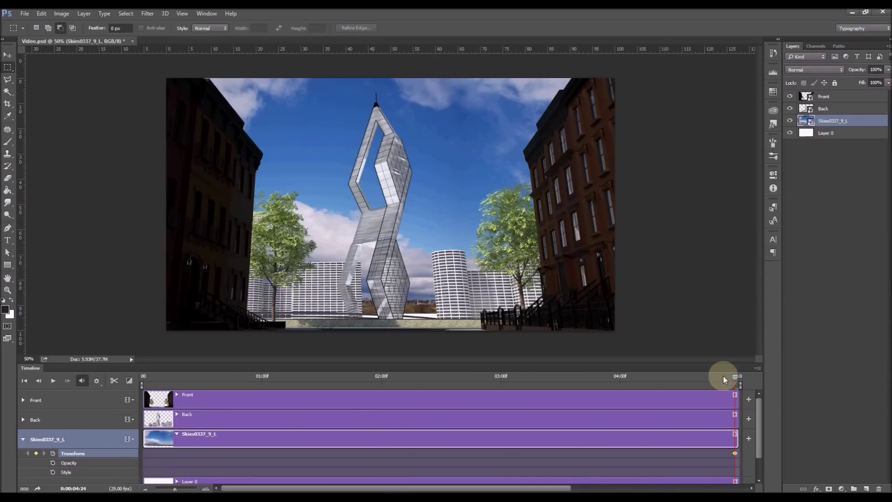
Shift the sky layer right at the first frame and enlarge it to about 88.9%, reaching the canvas's lower edge.
{"action": "left_click", "coordinate": [23, 381]}
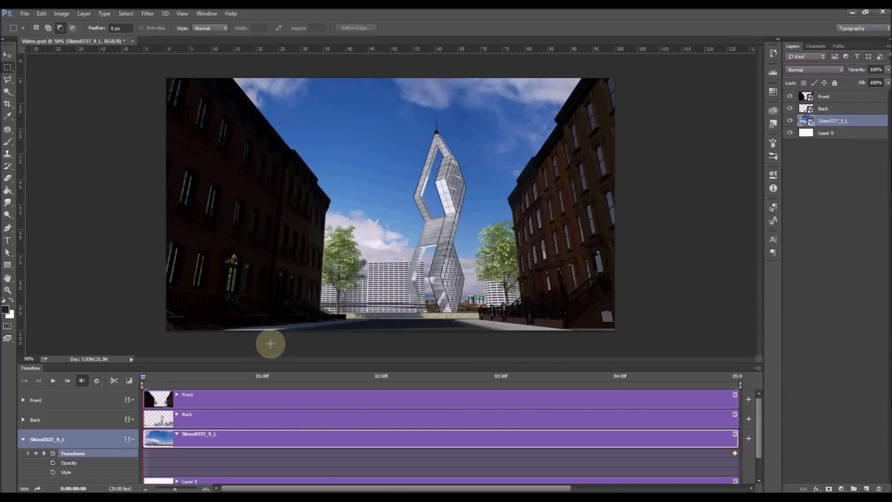
{"action": "key", "text": "ctrl+t"}
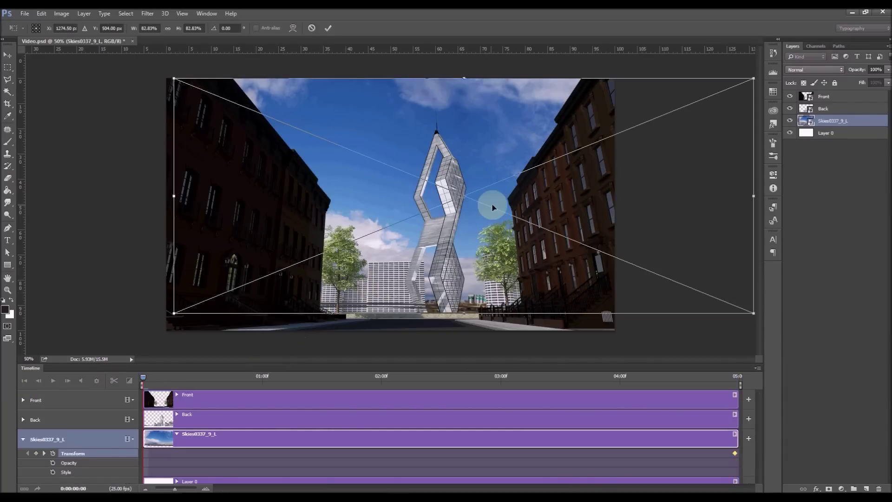
{"action": "left_click_drag", "start_coordinate": [516, 203], "coordinate": [563, 205]}
{"action": "left_click_drag", "start_coordinate": [222, 313], "coordinate": [179, 331]}
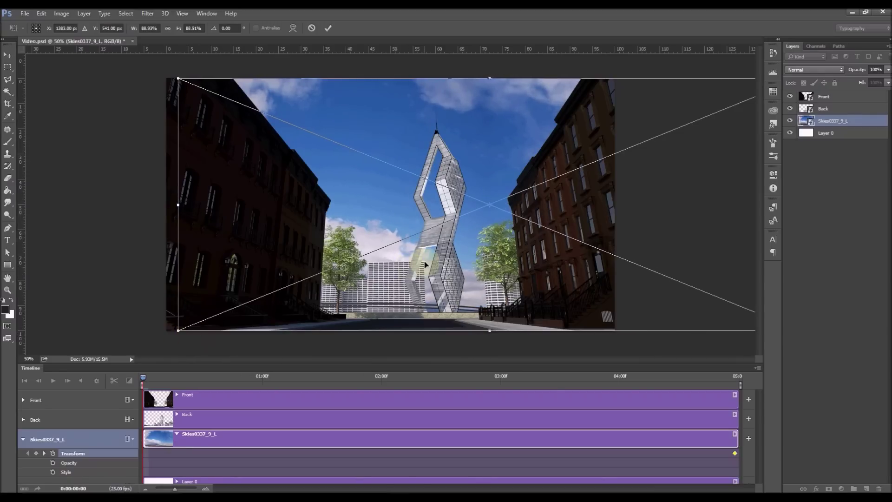
{"action": "key", "text": "Return"}
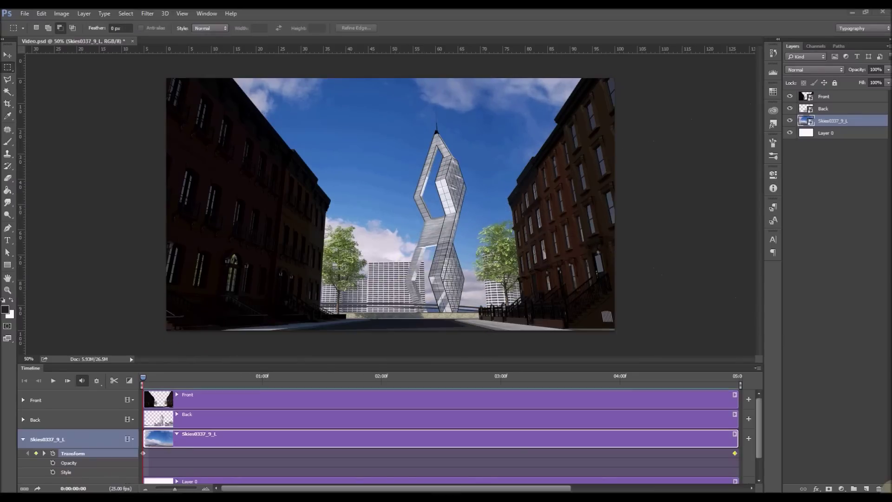
Play the animation to the last frame and there move the sky layer left, scaling it to about 89.3%.
{"action": "left_click", "coordinate": [54, 381]}
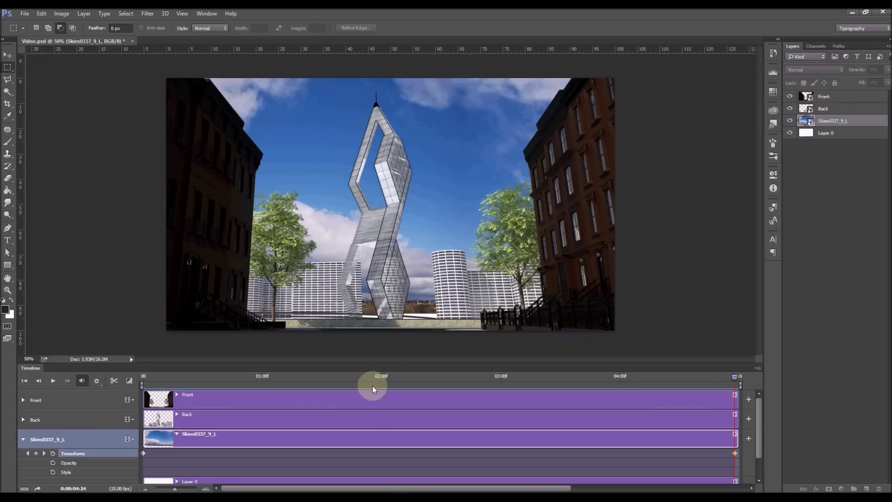
{"action": "key", "text": "ctrl+t"}
{"action": "left_click_drag", "start_coordinate": [142, 326], "coordinate": [110, 327]}
{"action": "left_click_drag", "start_coordinate": [283, 303], "coordinate": [256, 301]}
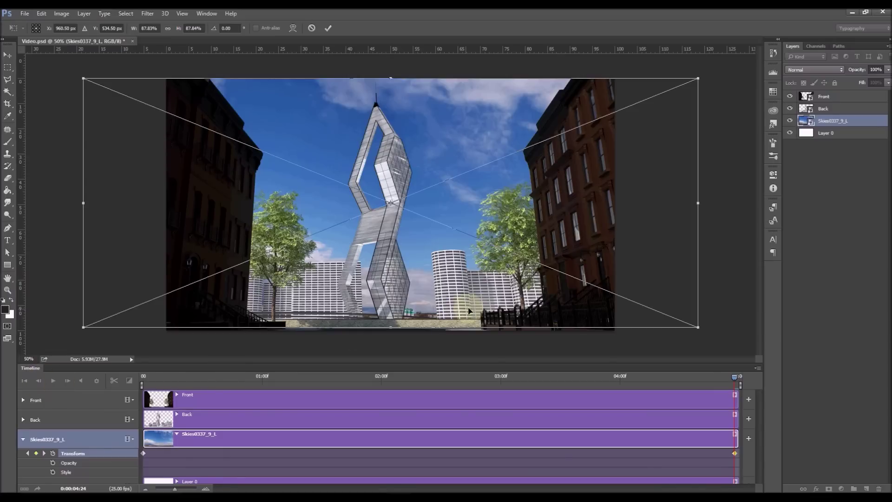
{"action": "left_click_drag", "start_coordinate": [698, 327], "coordinate": [708, 331]}
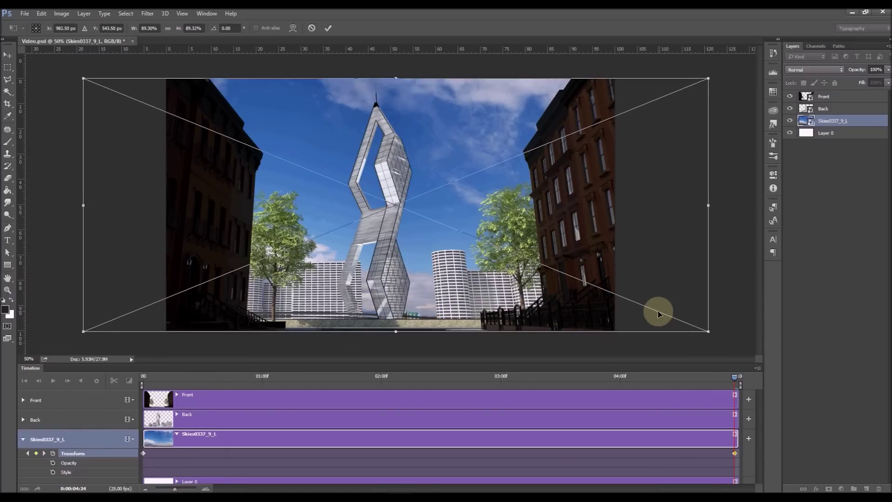
{"action": "key", "text": "Return"}
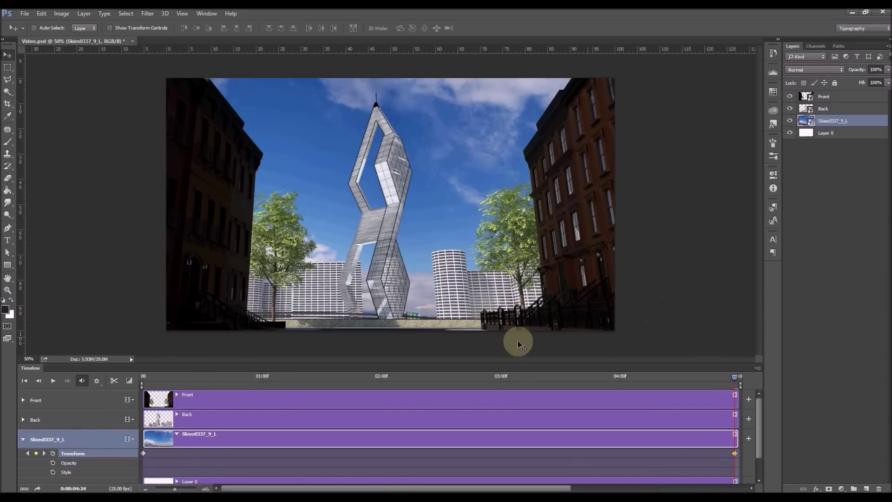
Select the Back layer and shift it slightly on the canvas at the last frame.
{"action": "left_click", "coordinate": [809, 108]}
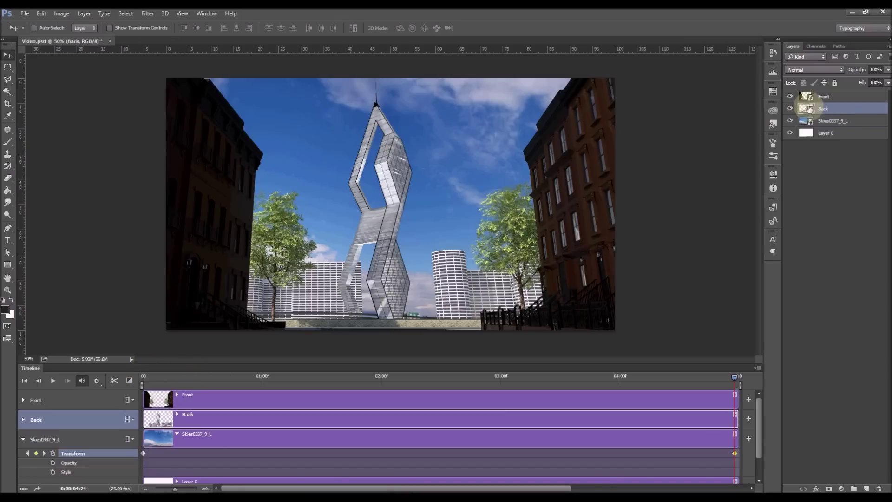
{"action": "left_click_drag", "start_coordinate": [394, 222], "coordinate": [401, 214]}
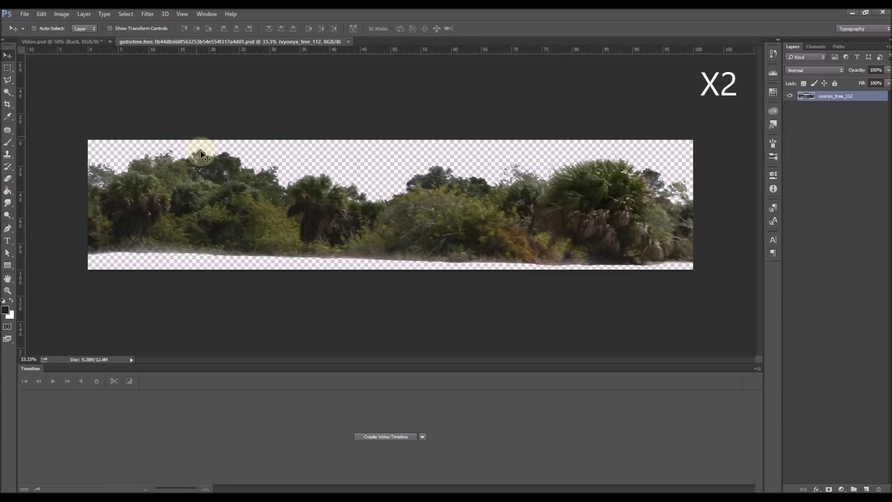
Copy the vyonyx_tree_112 treeline into Video.psd, scale it to about 26.6% near the wall, and place its layer below Back.
{"action": "left_click_drag", "start_coordinate": [200, 149], "coordinate": [332, 283]}
{"action": "key", "text": "ctrl+t"}
{"action": "left_click_drag", "start_coordinate": [175, 211], "coordinate": [356, 304]}
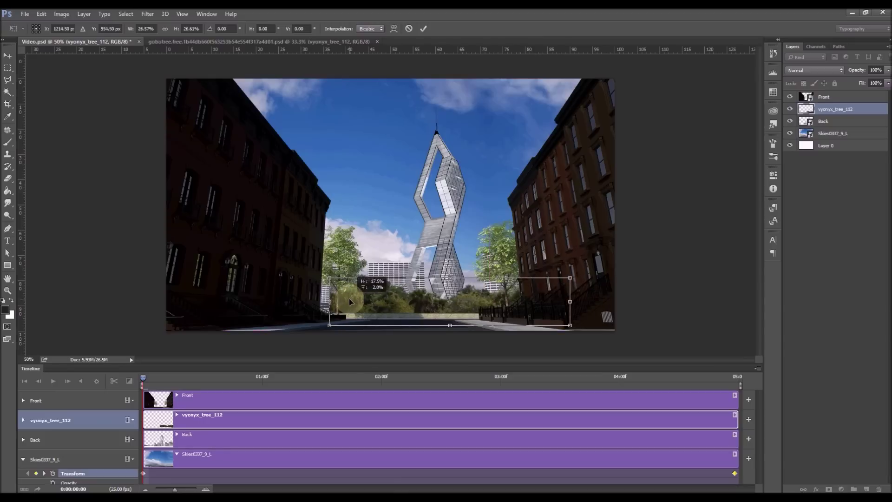
{"action": "key", "text": "Return"}
{"action": "left_click_drag", "start_coordinate": [827, 112], "coordinate": [826, 125]}
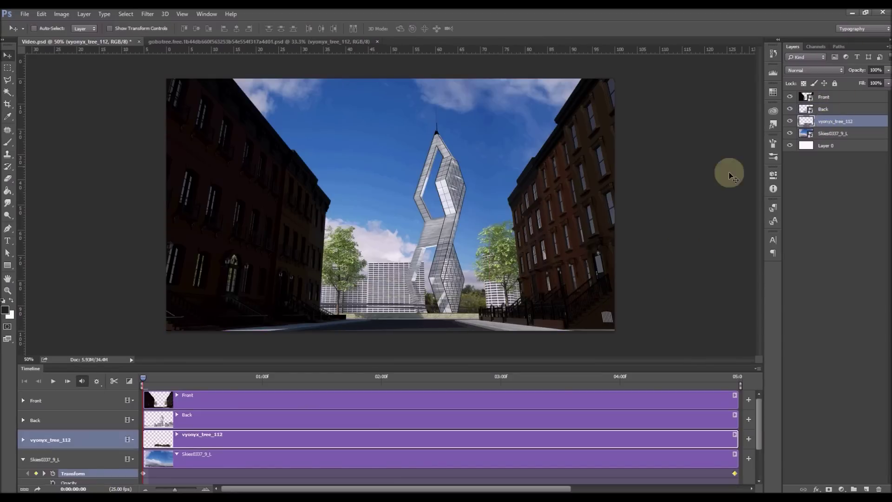
Shrink the treeline further to about 44% of its size so it sits low on the horizon behind the tower.
{"action": "key", "text": "ctrl+t"}
{"action": "left_click_drag", "start_coordinate": [329, 278], "coordinate": [415, 314]}
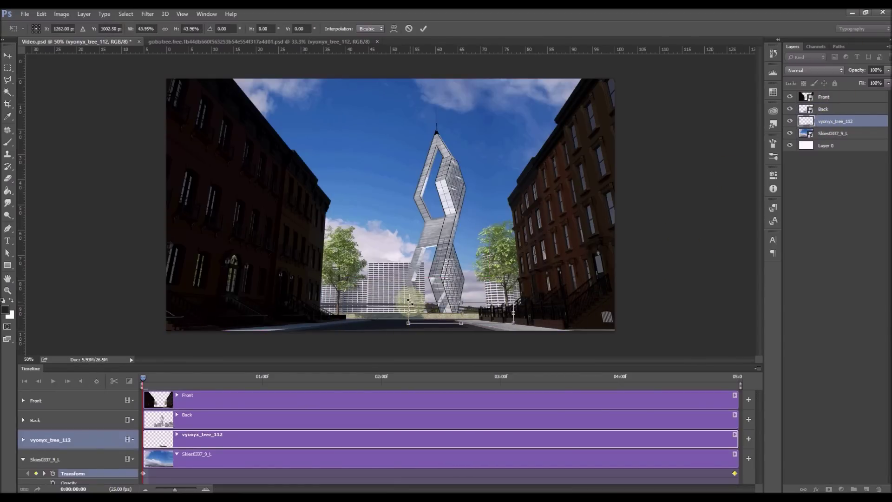
{"action": "key", "text": "Return"}
{"action": "left_click", "coordinate": [367, 321]}
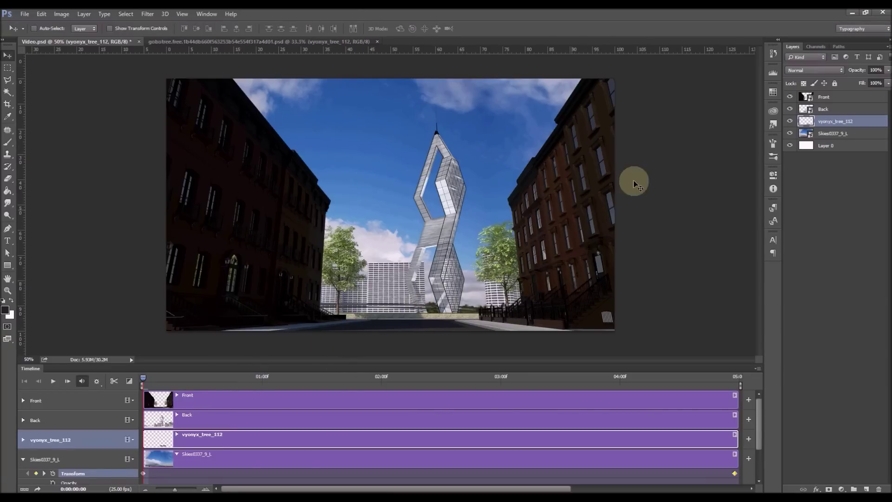
Group the Back and vyonyx_tree_112 layers.
{"action": "left_click", "coordinate": [836, 109], "text": "shift"}
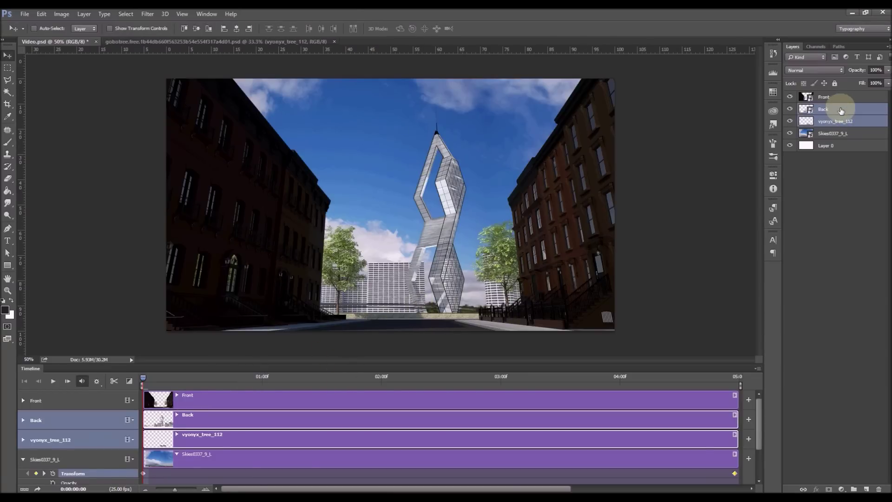
{"action": "left_click", "coordinate": [854, 490]}
{"action": "left_click", "coordinate": [800, 108]}
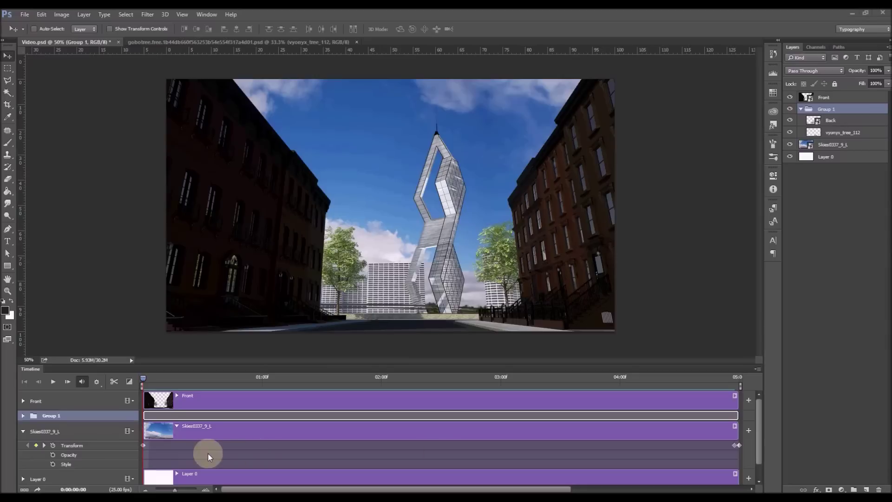
Set a Position keyframe on the grouped vyonyx_tree_112 layer at the first frame.
{"action": "left_click", "coordinate": [22, 415]}
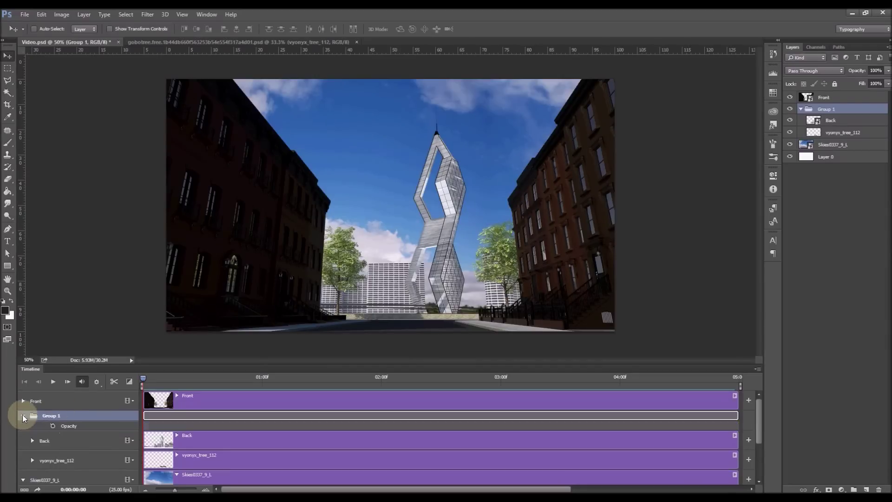
{"action": "left_click", "coordinate": [32, 459]}
{"action": "left_click", "coordinate": [62, 475]}
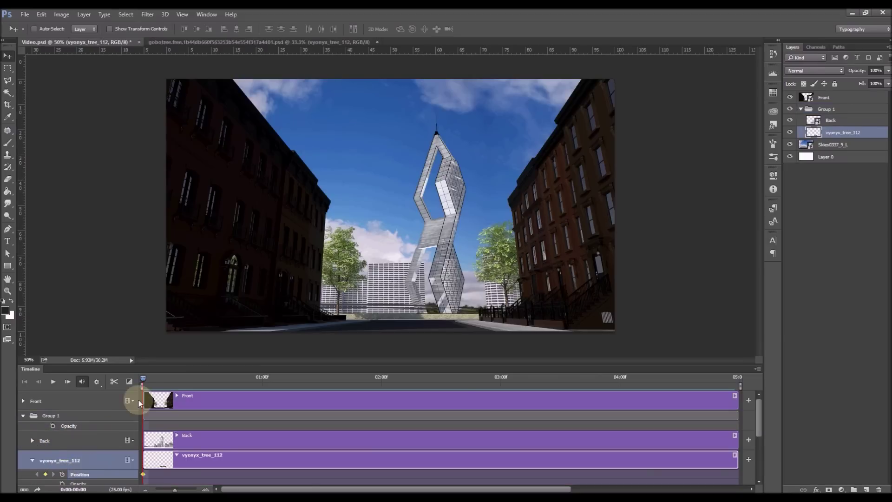
Move the treeline left behind the tower at the last frame, 0:00:04:24, and return to the first frame.
{"action": "left_click_drag", "start_coordinate": [143, 381], "coordinate": [679, 379]}
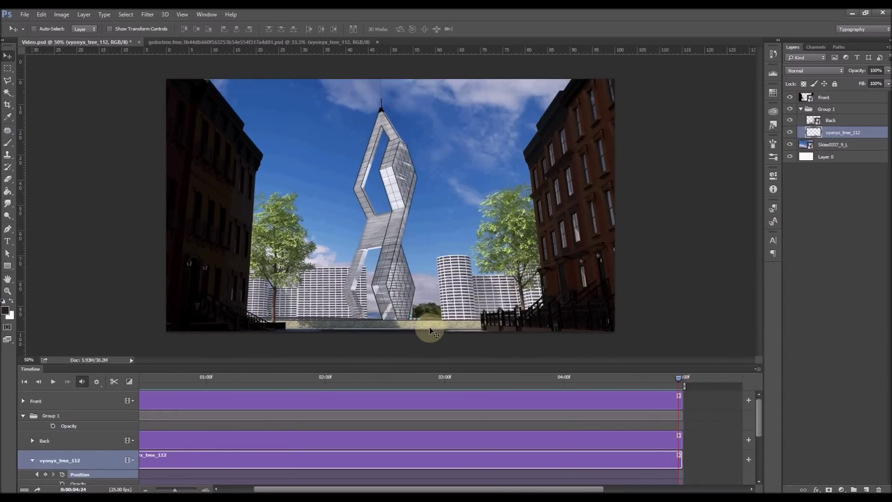
{"action": "left_click_drag", "start_coordinate": [439, 317], "coordinate": [377, 324]}
{"action": "left_click_drag", "start_coordinate": [678, 377], "coordinate": [116, 392]}
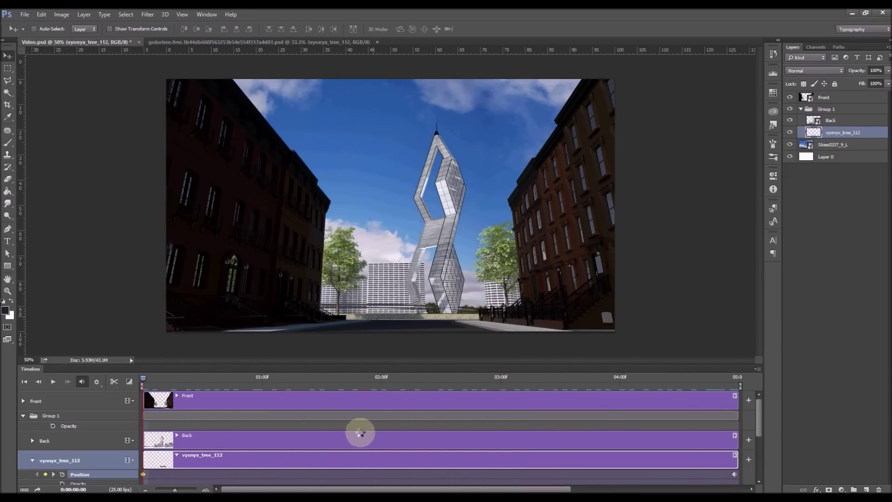
Add a new layer above Front and fill it with black outside a large ellipse spanning most of the canvas.
{"action": "left_click", "coordinate": [360, 399]}
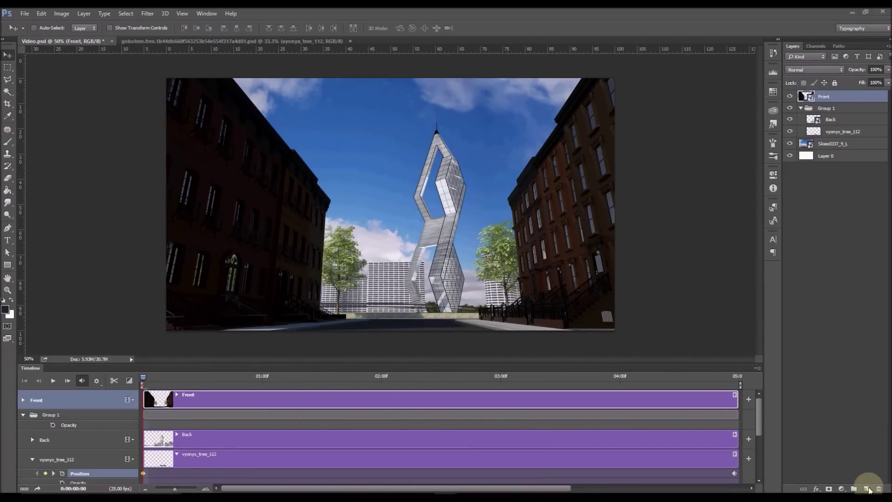
{"action": "left_click", "coordinate": [867, 489]}
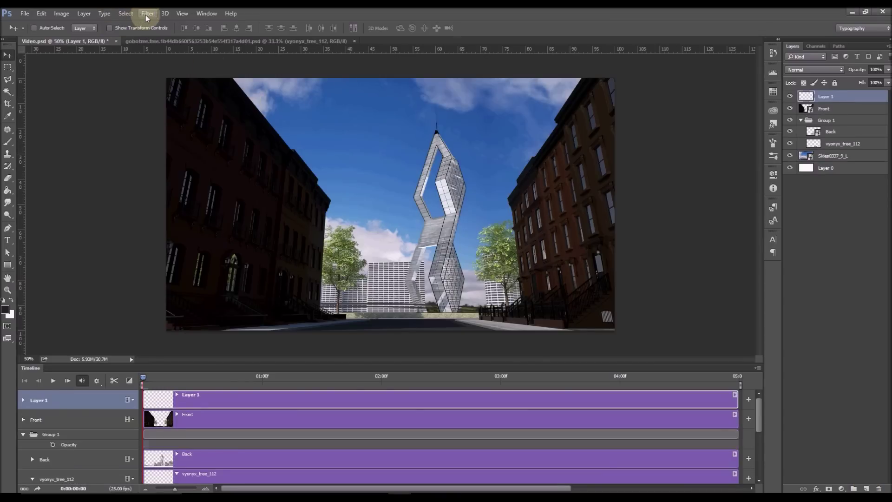
{"action": "left_click_drag", "start_coordinate": [8, 68], "coordinate": [40, 77]}
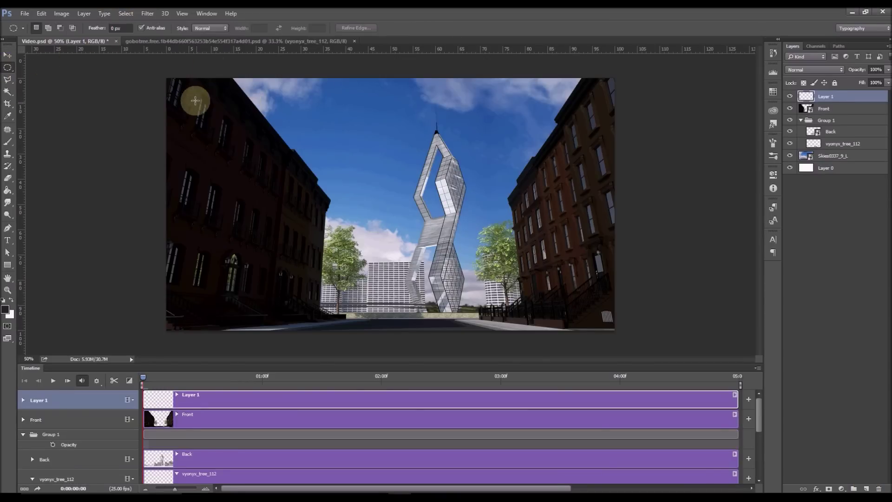
{"action": "mouse_move", "coordinate": [182, 91]}
{"action": "left_mouse_down"}
{"action": "mouse_move", "coordinate": [387, 231]}
{"action": "mouse_move", "coordinate": [608, 327]}
{"action": "mouse_move", "coordinate": [604, 320]}
{"action": "left_mouse_up"}
{"action": "key", "text": "ctrl+shift+i"}
{"action": "key", "text": "g"}
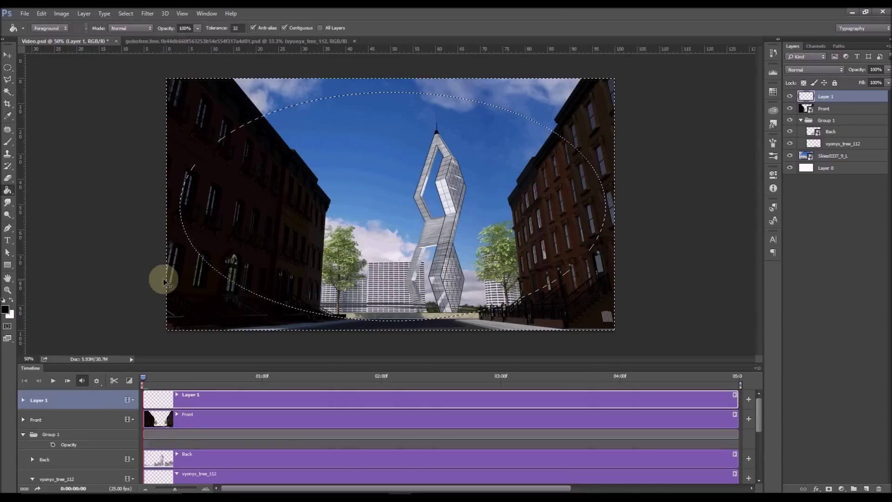
{"action": "left_click", "coordinate": [173, 280]}
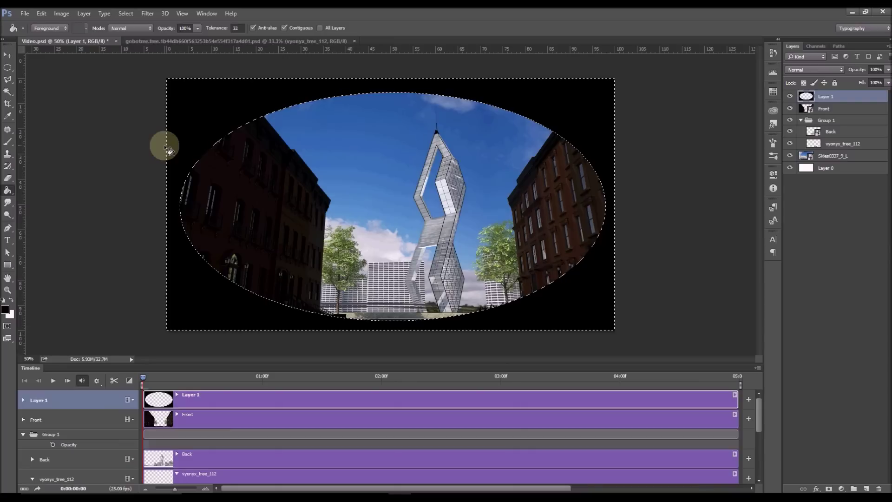
{"action": "key", "text": "ctrl+d"}
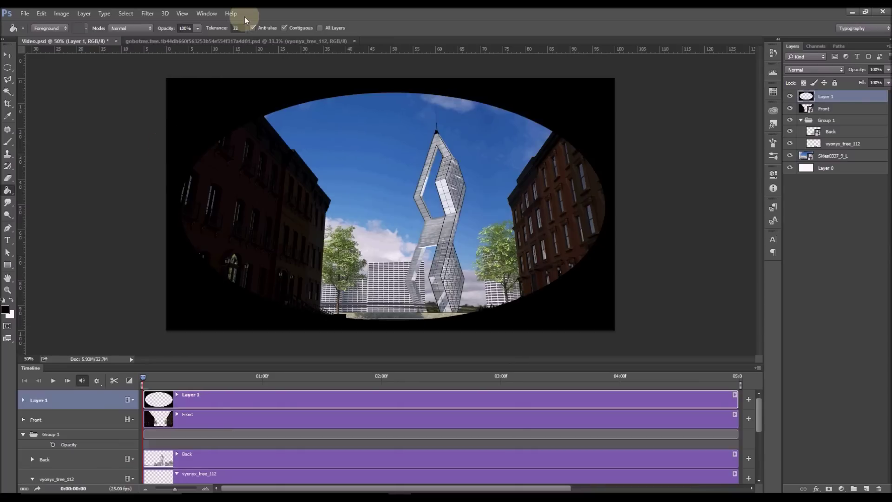
Apply a strong Gaussian Blur to the black vignette on Layer 1.
{"action": "left_click", "coordinate": [142, 16]}
{"action": "mouse_move", "coordinate": [181, 119]}
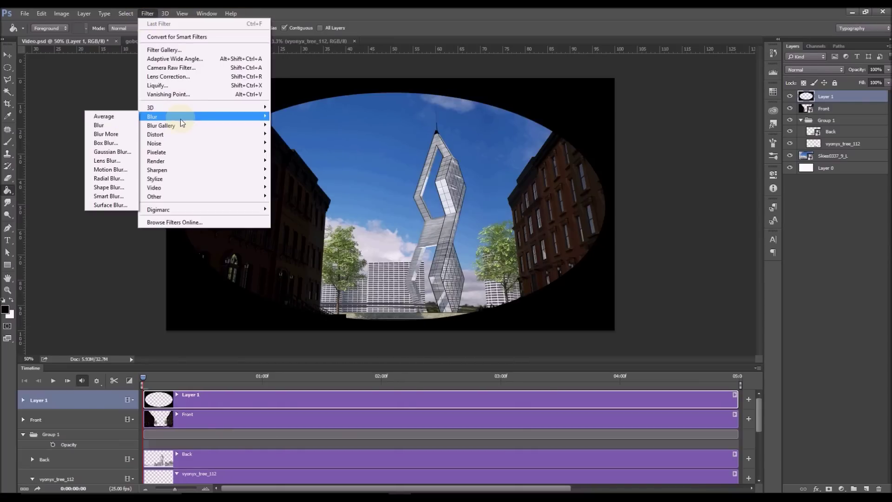
{"action": "left_click", "coordinate": [112, 152]}
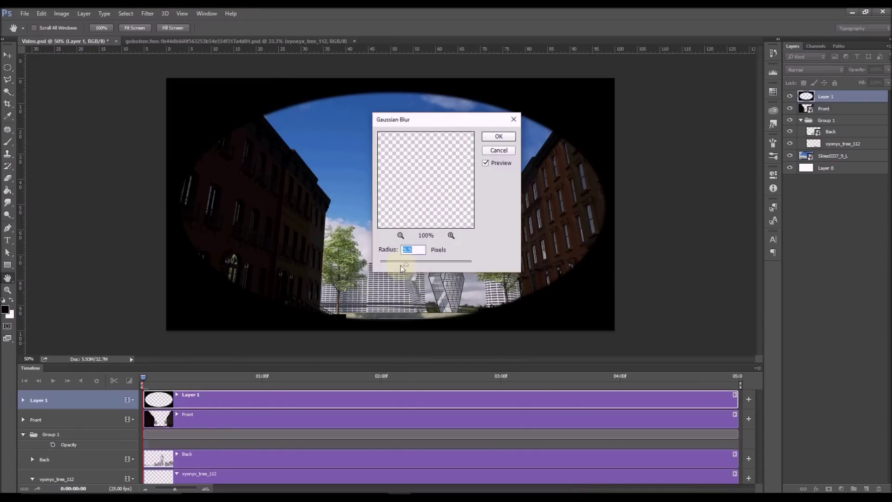
{"action": "mouse_move", "coordinate": [428, 268]}
{"action": "left_mouse_down"}
{"action": "mouse_move", "coordinate": [458, 264]}
{"action": "mouse_move", "coordinate": [432, 264]}
{"action": "left_mouse_up"}
{"action": "left_click", "coordinate": [492, 138]}
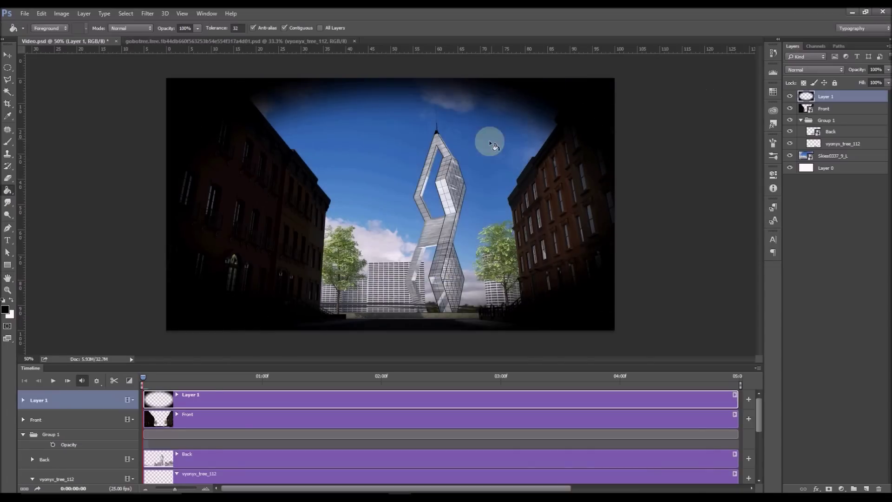
Stretch the blurred vignette slightly beyond the canvas edges in height and width.
{"action": "key", "text": "ctrl+t"}
{"action": "left_click_drag", "start_coordinate": [390, 330], "coordinate": [393, 348], "text": "ctrl"}
{"action": "mouse_move", "coordinate": [615, 209]}
{"action": "left_mouse_down", "text": "alt"}
{"action": "mouse_move", "coordinate": [625, 205]}
{"action": "mouse_move", "coordinate": [625, 215]}
{"action": "left_mouse_up", "text": "alt"}
{"action": "key", "text": "Return"}
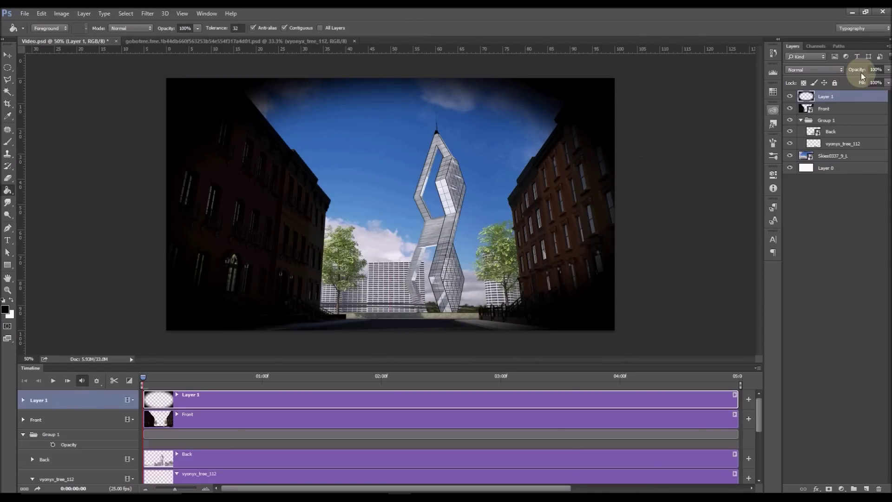
Set the vignette layer's blend mode to Overlay and lower its opacity to 49%.
{"action": "left_click", "coordinate": [817, 70]}
{"action": "left_click", "coordinate": [793, 100]}
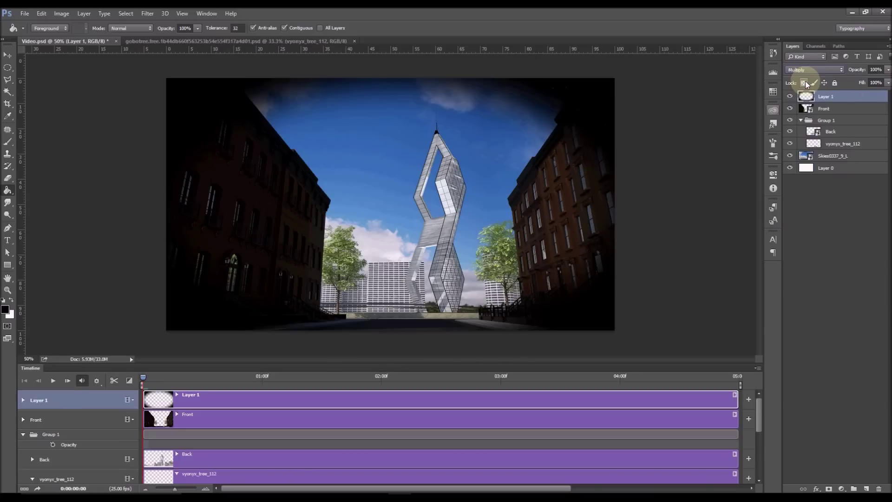
{"action": "key", "text": "Down"}
{"action": "key", "text": "Down"}
{"action": "key", "text": "Down"}
{"action": "key", "text": "Down"}
{"action": "key", "text": "Down"}
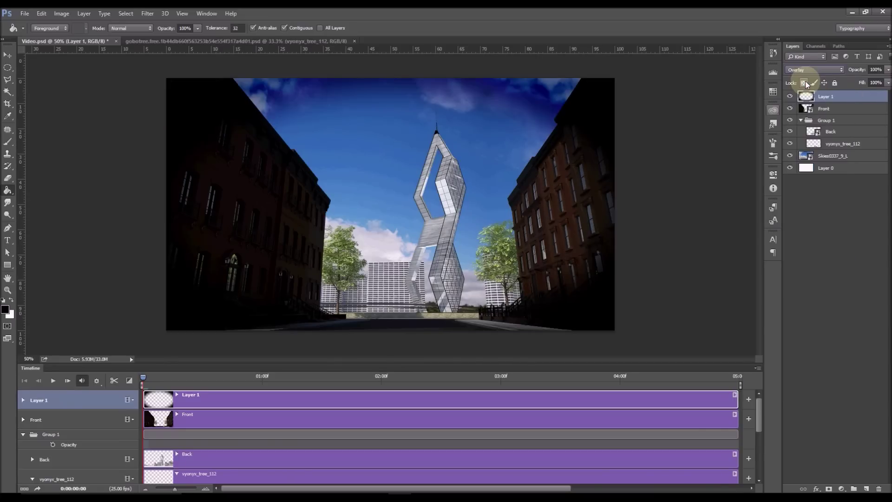
{"action": "left_click_drag", "start_coordinate": [858, 70], "coordinate": [835, 76]}
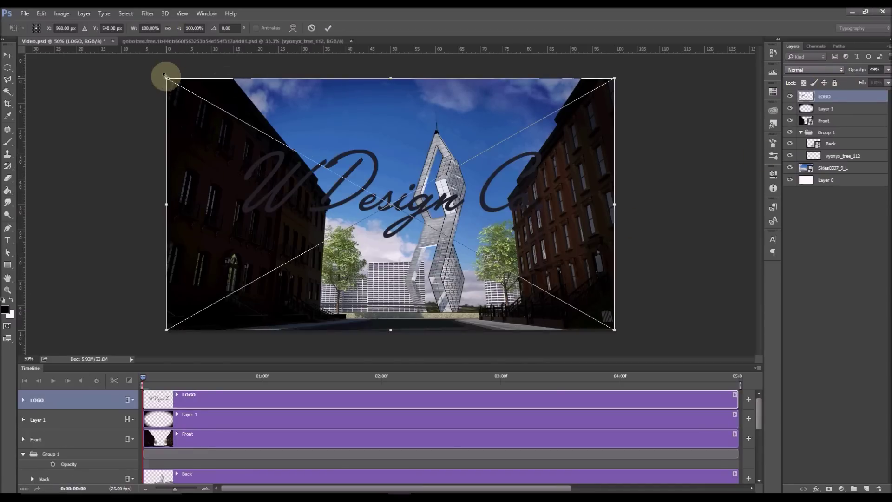
Scale the placed LOGO down into the lower-right corner of the canvas.
{"action": "left_click_drag", "start_coordinate": [165, 75], "coordinate": [597, 321]}
{"action": "key", "text": "Return"}
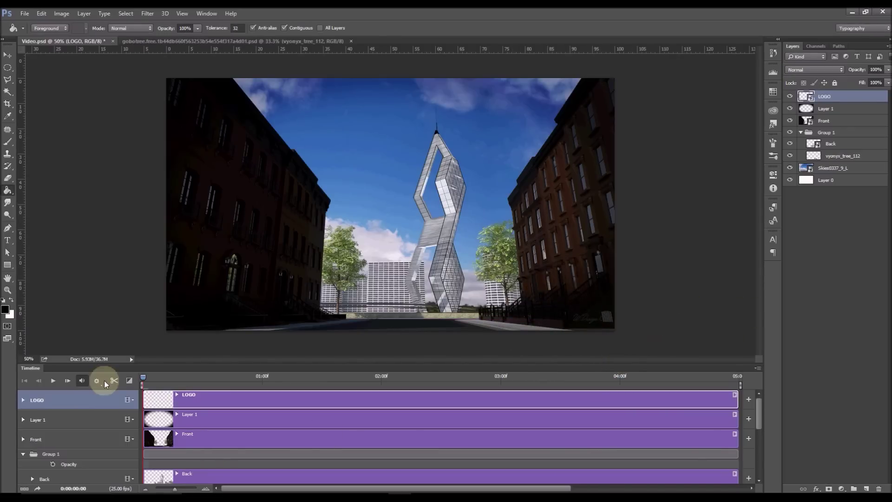
Play the animation to the last frame and lower the opacity of the vignette on Layer 1 to 25%.
{"action": "left_click", "coordinate": [54, 381]}
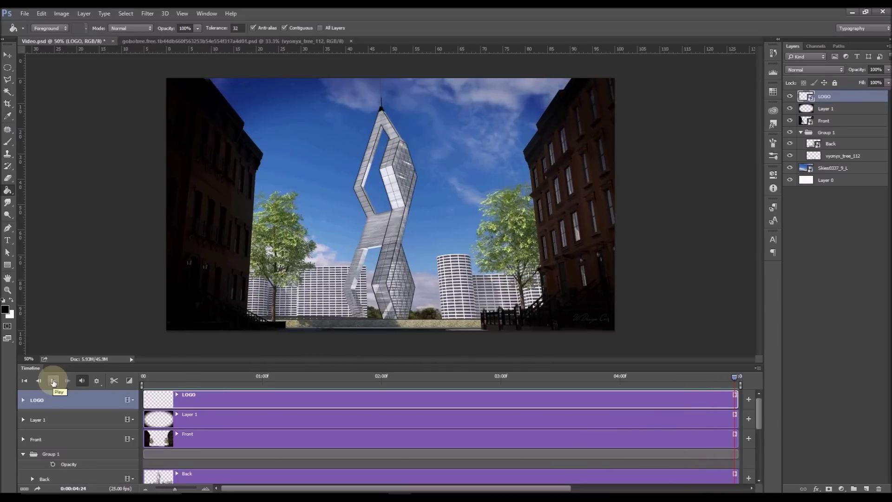
{"action": "key", "text": "alt+bracketleft"}
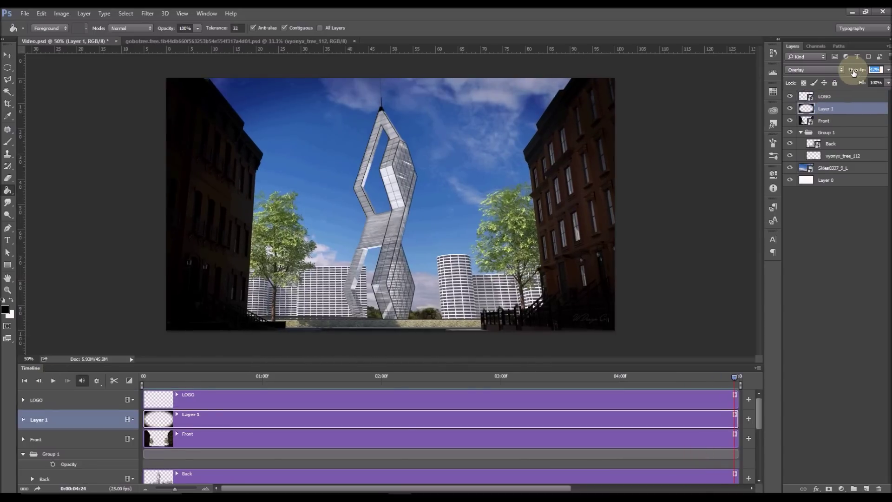
{"action": "left_click_drag", "start_coordinate": [853, 72], "coordinate": [848, 74]}
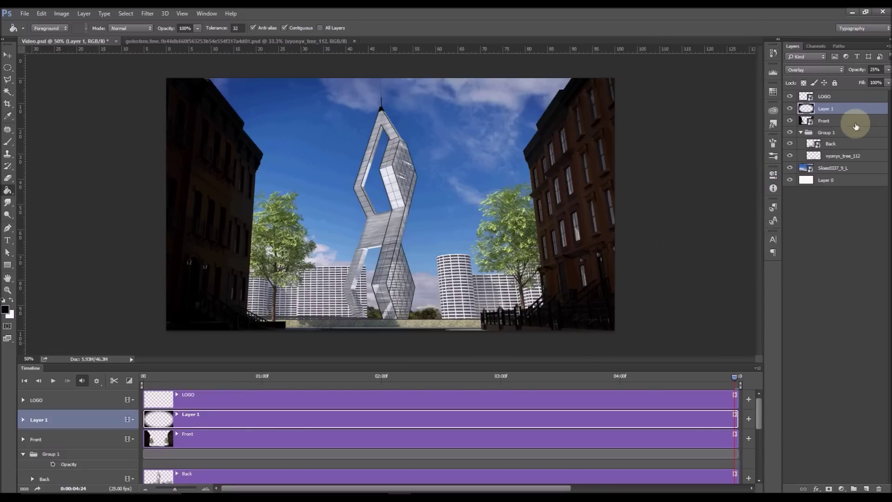
Clip a light grey Solid Color fill to the LOGO layer and extend its timeline clip back to the first frame.
{"action": "left_click", "coordinate": [828, 97]}
{"action": "left_click", "coordinate": [841, 489]}
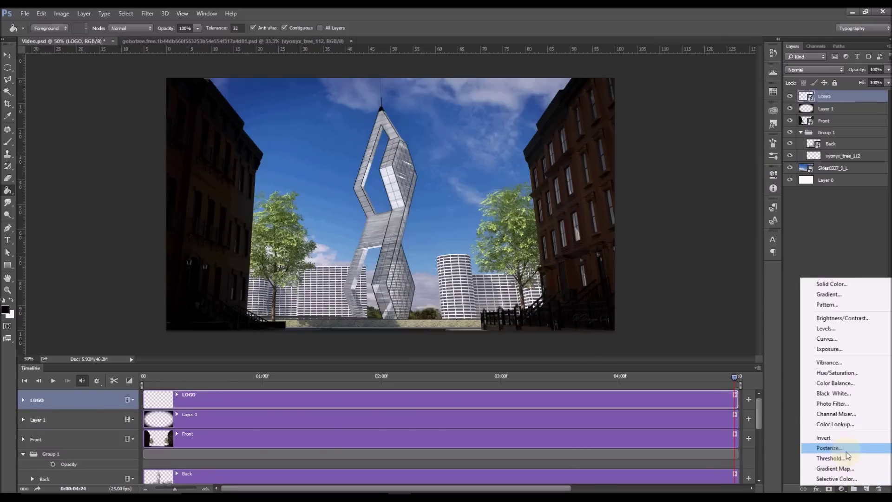
{"action": "left_click", "coordinate": [831, 284]}
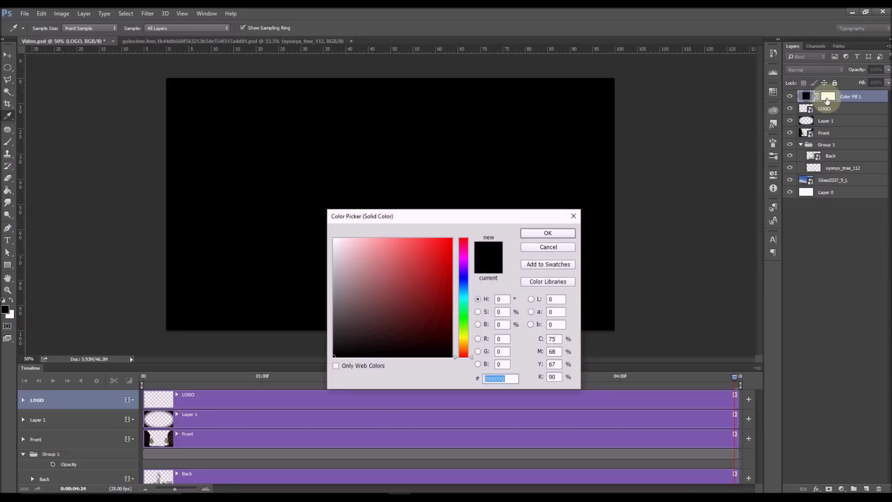
{"action": "left_click", "coordinate": [333, 256]}
{"action": "left_click", "coordinate": [555, 233]}
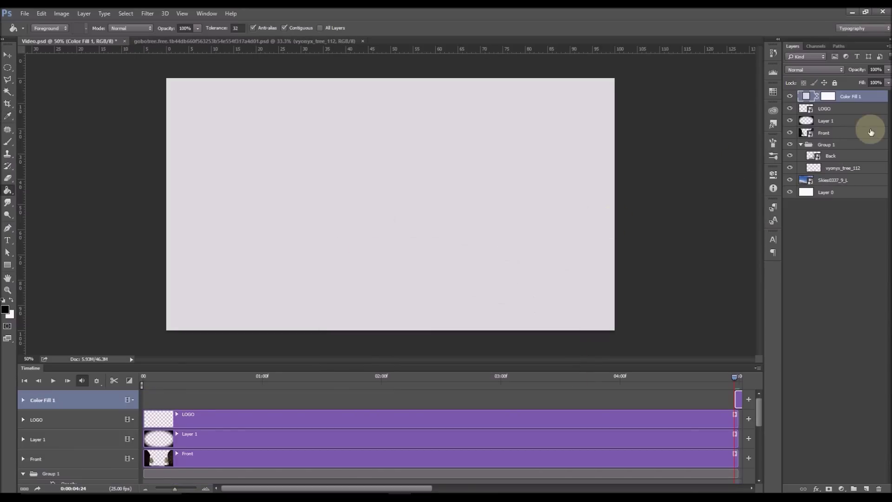
{"action": "left_click", "coordinate": [810, 103], "text": "alt"}
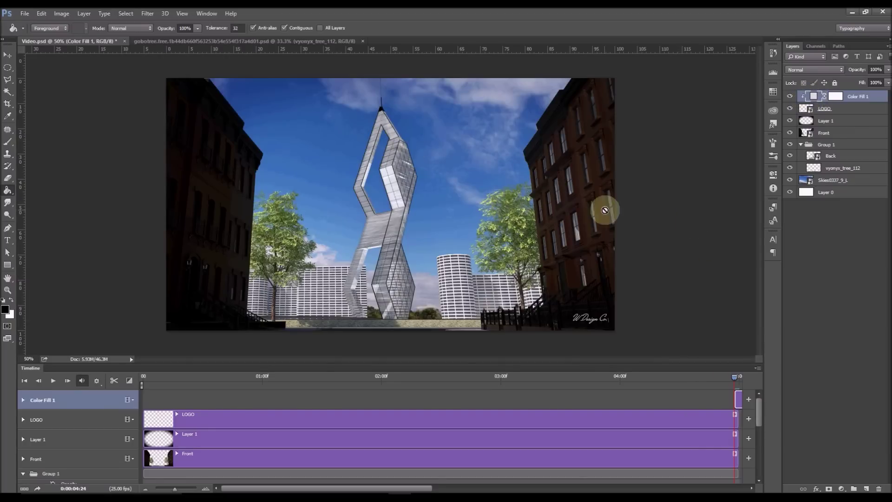
{"action": "left_click_drag", "start_coordinate": [735, 400], "coordinate": [144, 400]}
Apply the Camera Raw filter to the Front layer with Exposure +0.30, Contrast +16, Highlights -24, Shadows +13 and Whites -21.
{"action": "left_click", "coordinate": [810, 133]}
{"action": "left_click", "coordinate": [147, 14]}
{"action": "left_click", "coordinate": [190, 83]}
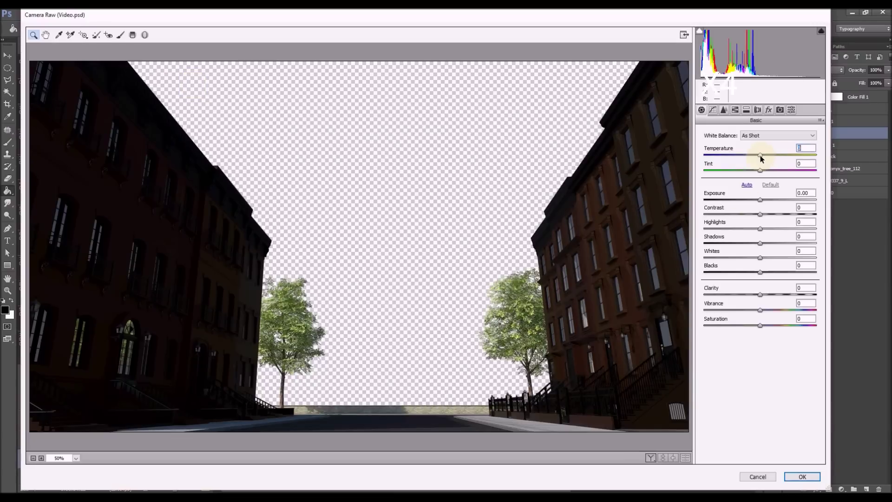
{"action": "left_click_drag", "start_coordinate": [761, 200], "coordinate": [769, 214]}
{"action": "mouse_move", "coordinate": [760, 229]}
{"action": "left_mouse_down"}
{"action": "mouse_move", "coordinate": [746, 228]}
{"action": "mouse_move", "coordinate": [768, 243]}
{"action": "left_mouse_up"}
{"action": "left_click_drag", "start_coordinate": [760, 258], "coordinate": [748, 257]}
Set the Camera Raw Blacks to +10, Clarity +23, Vibrance +7, Saturation -2 and Temperature -3.
{"action": "left_click_drag", "start_coordinate": [760, 272], "coordinate": [773, 295]}
{"action": "left_click_drag", "start_coordinate": [760, 325], "coordinate": [758, 325]}
{"action": "left_click_drag", "start_coordinate": [760, 154], "coordinate": [757, 155]}
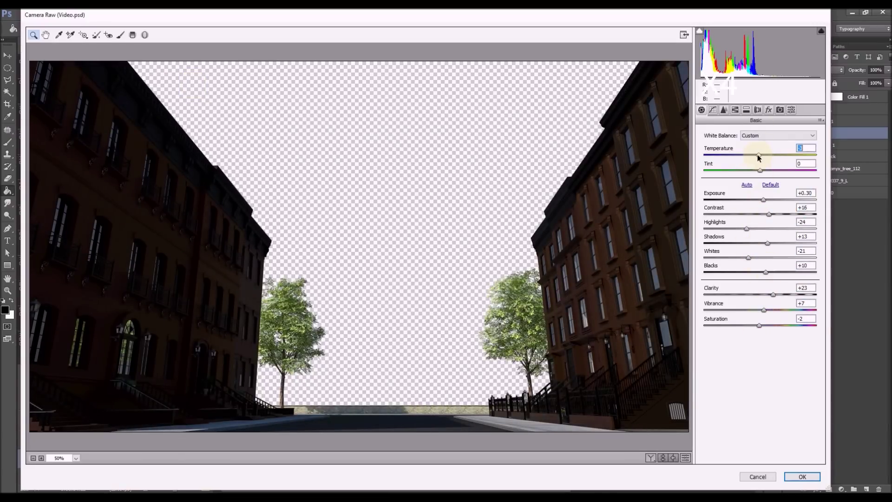
Set the Front layer's Camera Raw to Clarity +30, Vibrance +12, Saturation +2, Exposure +0.65 and Contrast +27, compare before and after, and apply.
{"action": "left_click_drag", "start_coordinate": [764, 310], "coordinate": [766, 310]}
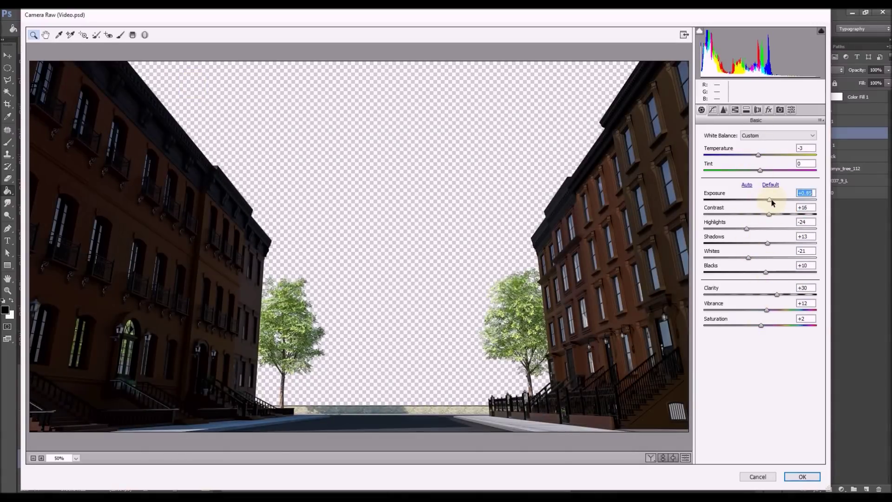
{"action": "left_click", "coordinate": [663, 458]}
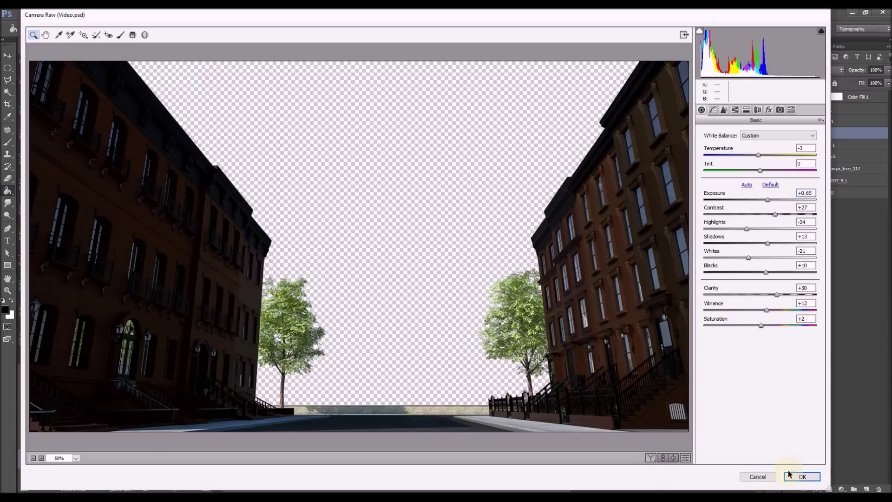
{"action": "left_click", "coordinate": [796, 476]}
Start the Camera Raw filter on the Back layer with Temperature +4, Exposure -0.20, Contrast +17, Highlights -10 and Shadows +12.
{"action": "left_click", "coordinate": [148, 14]}
{"action": "left_click", "coordinate": [171, 68]}
{"action": "left_click", "coordinate": [762, 155]}
{"action": "left_click", "coordinate": [758, 199]}
{"action": "left_click", "coordinate": [769, 214]}
{"action": "left_click", "coordinate": [755, 229]}
{"action": "left_click", "coordinate": [767, 243]}
Set the Back layer's Camera Raw Whites to -8, Blacks +9, Clarity +23, Vibrance +5 and Saturation +3, and compare before and after.
{"action": "left_click", "coordinate": [755, 257]}
{"action": "left_click", "coordinate": [766, 272]}
{"action": "left_click", "coordinate": [773, 295]}
{"action": "left_click", "coordinate": [763, 309]}
{"action": "left_click", "coordinate": [761, 325]}
{"action": "left_click_drag", "start_coordinate": [761, 325], "coordinate": [762, 325]}
{"action": "left_click", "coordinate": [663, 458]}
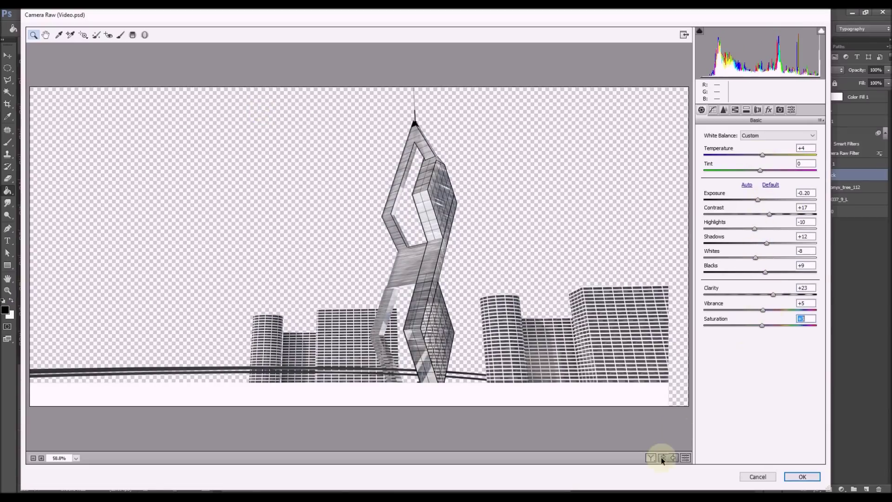
Refine the Back layer's grading with Clarity +28, Highlights -21 and darker Whites, and apply the filter.
{"action": "left_click", "coordinate": [776, 295]}
{"action": "left_click", "coordinate": [749, 229]}
{"action": "left_click", "coordinate": [737, 258]}
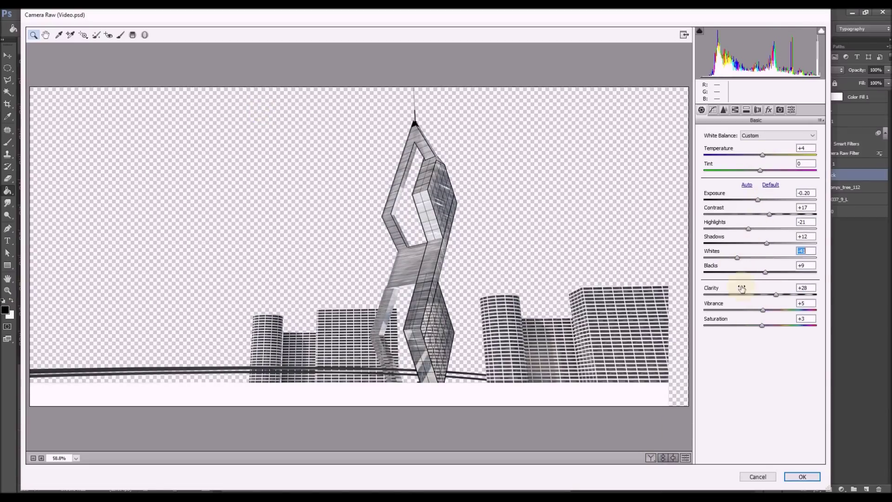
{"action": "left_click", "coordinate": [806, 477]}
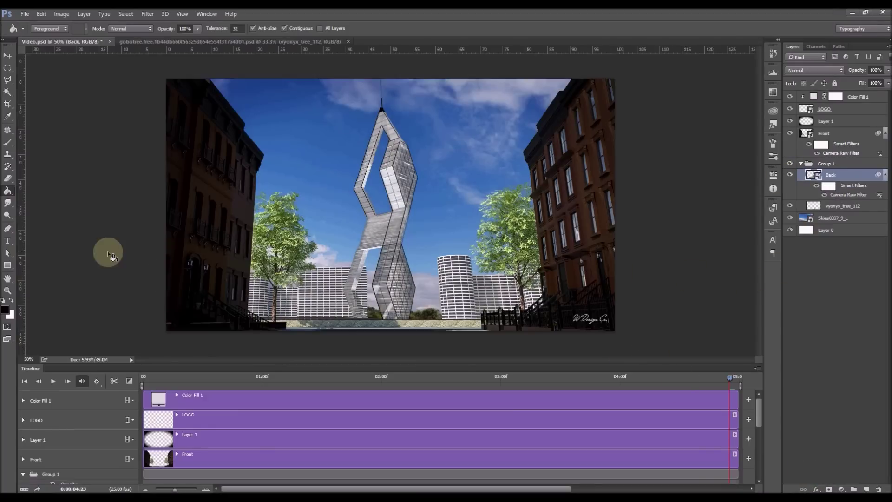
Create a new empty layer between Layer 1 and Front and fill it with black.
{"action": "key", "text": "ctrl+shift+alt+n"}
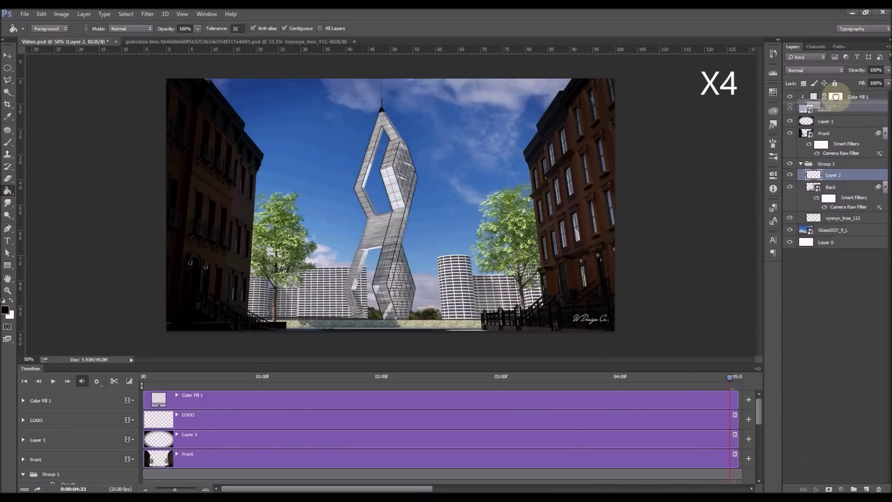
{"action": "left_click_drag", "start_coordinate": [834, 86], "coordinate": [809, 134]}
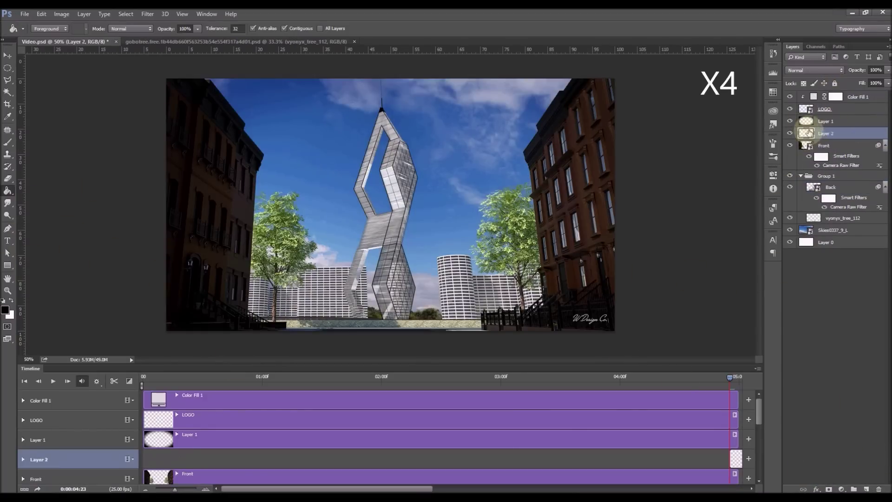
{"action": "left_click", "coordinate": [270, 219]}
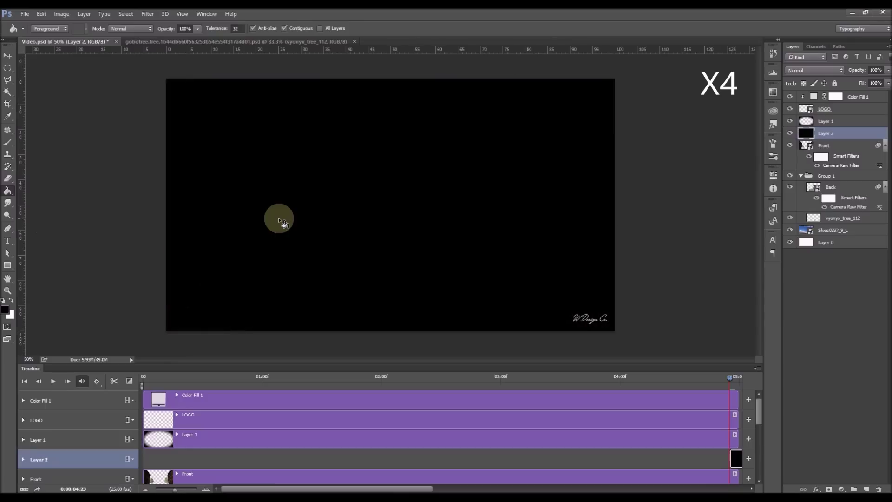
Render a 50-300mm Zoom Lens Flare at 100% brightness near the upper left of Layer 2 and set its blend mode to Screen.
{"action": "left_click", "coordinate": [147, 14]}
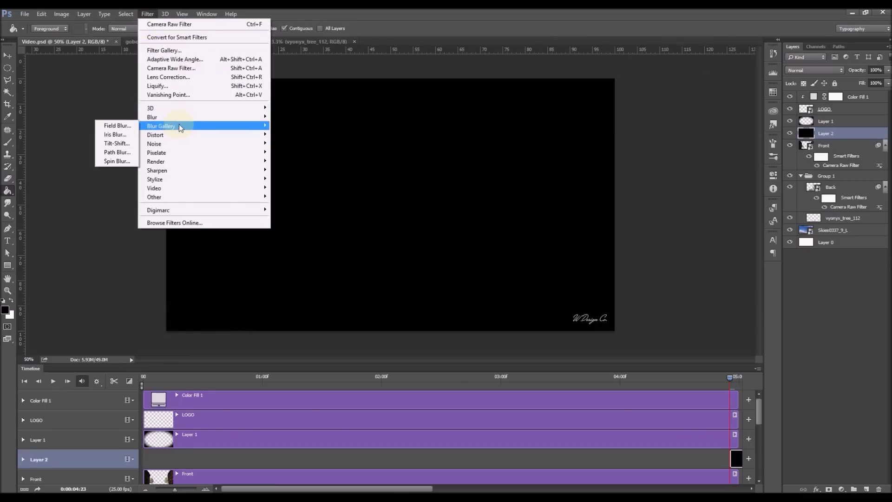
{"action": "mouse_move", "coordinate": [170, 161]}
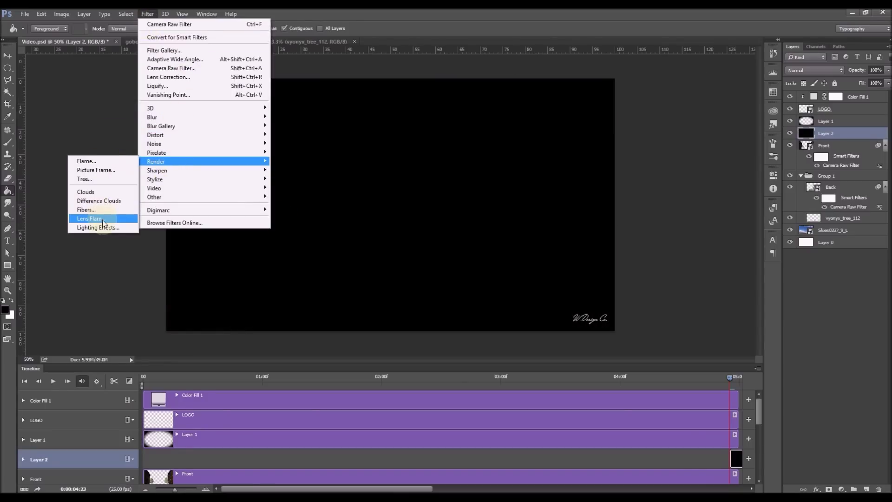
{"action": "left_click", "coordinate": [105, 218]}
{"action": "left_click_drag", "start_coordinate": [127, 179], "coordinate": [99, 160]}
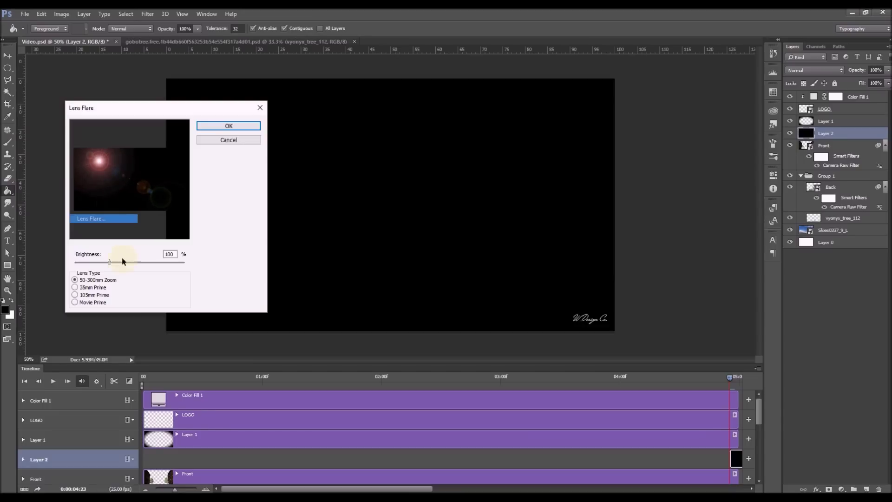
{"action": "left_click", "coordinate": [229, 126]}
{"action": "left_click", "coordinate": [814, 70]}
{"action": "left_click", "coordinate": [799, 134]}
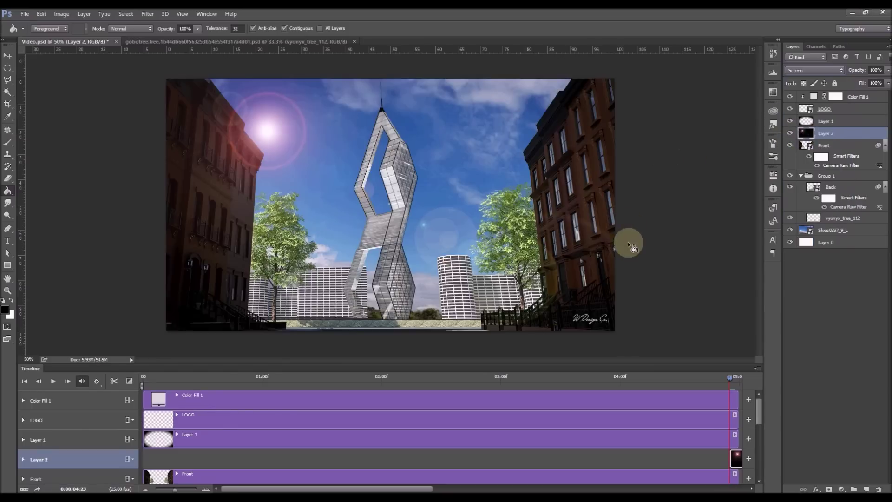
Enlarge the lens flare layer beyond the canvas and move it so the flare sits at the picture's upper-left edge.
{"action": "key", "text": "ctrl+t"}
{"action": "left_click_drag", "start_coordinate": [614, 330], "coordinate": [671, 364], "text": "alt"}
{"action": "key", "text": "ctrl+minus"}
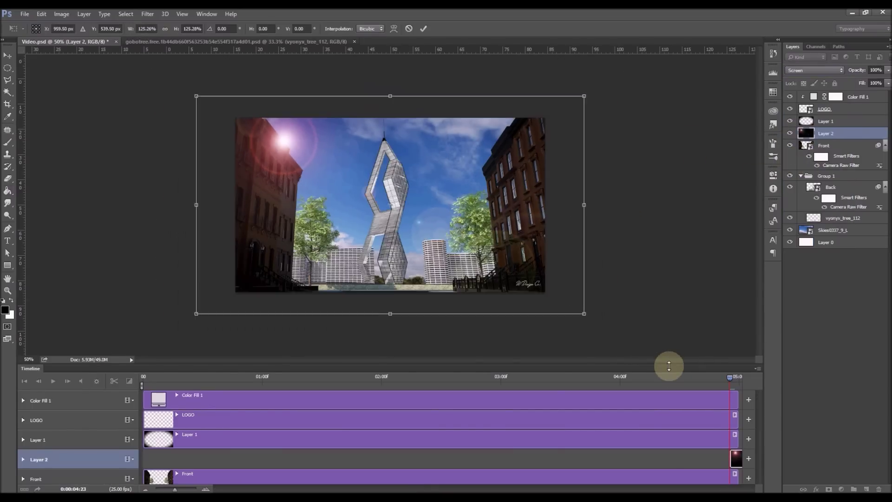
{"action": "left_click_drag", "start_coordinate": [579, 310], "coordinate": [600, 351]}
{"action": "left_click_drag", "start_coordinate": [452, 246], "coordinate": [442, 239]}
{"action": "left_click_drag", "start_coordinate": [562, 330], "coordinate": [560, 327]}
{"action": "key", "text": "Return"}
{"action": "key", "text": "g"}
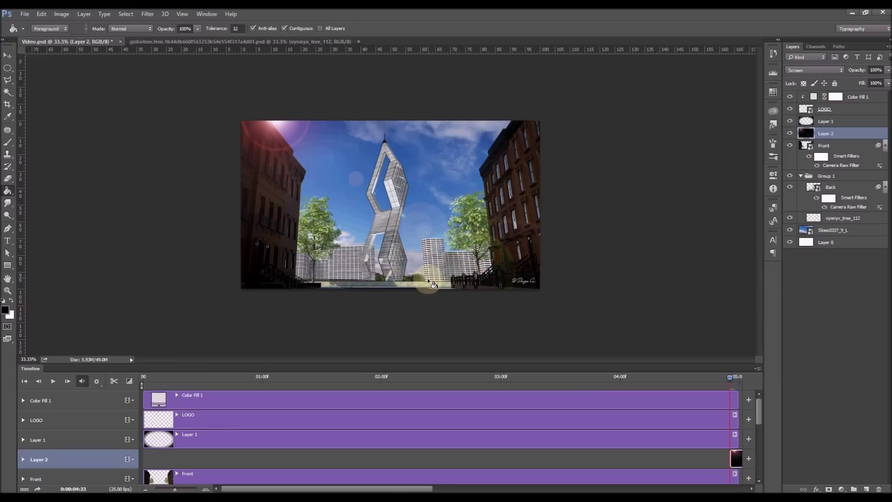
Extend the Layer 2 clip across the whole timeline, add a Position keyframe at 0:00:04:23 and return to the first frame.
{"action": "left_click_drag", "start_coordinate": [743, 459], "coordinate": [145, 457]}
{"action": "left_click", "coordinate": [23, 460]}
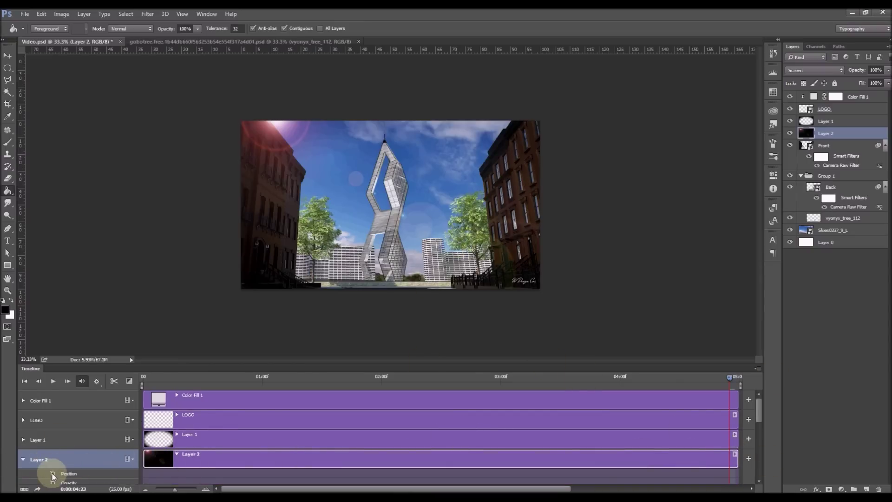
{"action": "left_click", "coordinate": [38, 381]}
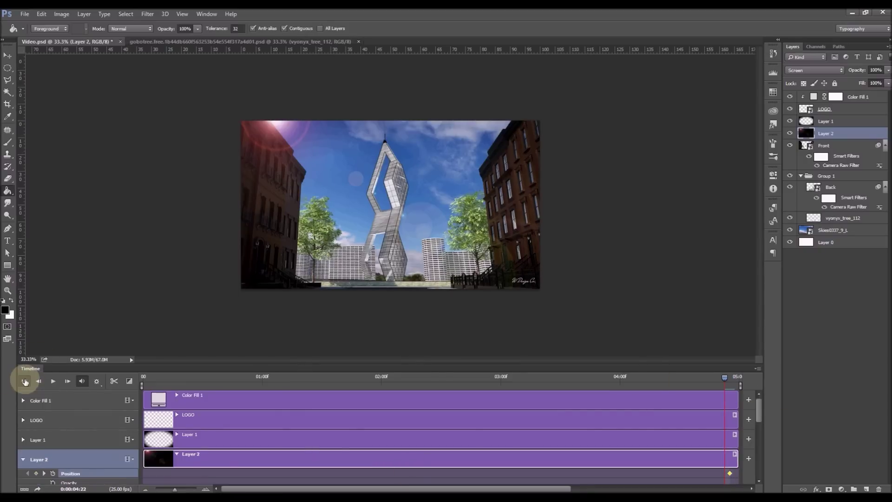
{"action": "left_click", "coordinate": [26, 381]}
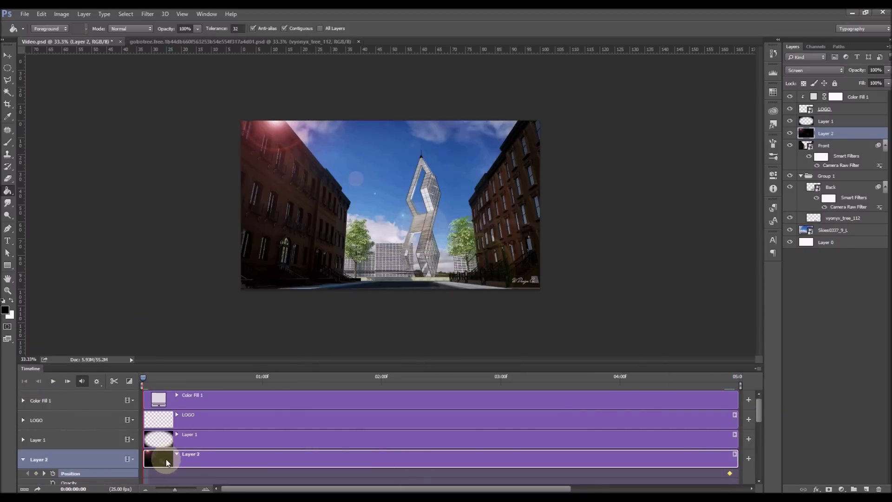
At the first frame, scale the lens flare layer to 83.52%, rotate it 6.26 degrees and lower its opacity to 55%.
{"action": "key", "text": "ctrl+t"}
{"action": "left_click_drag", "start_coordinate": [573, 66], "coordinate": [558, 91]}
{"action": "left_click_drag", "start_coordinate": [576, 343], "coordinate": [518, 304]}
{"action": "right_click", "coordinate": [400, 213]}
{"action": "left_click", "coordinate": [586, 333]}
{"action": "left_click_drag", "start_coordinate": [566, 339], "coordinate": [485, 223]}
{"action": "left_click", "coordinate": [362, 189], "text": "alt"}
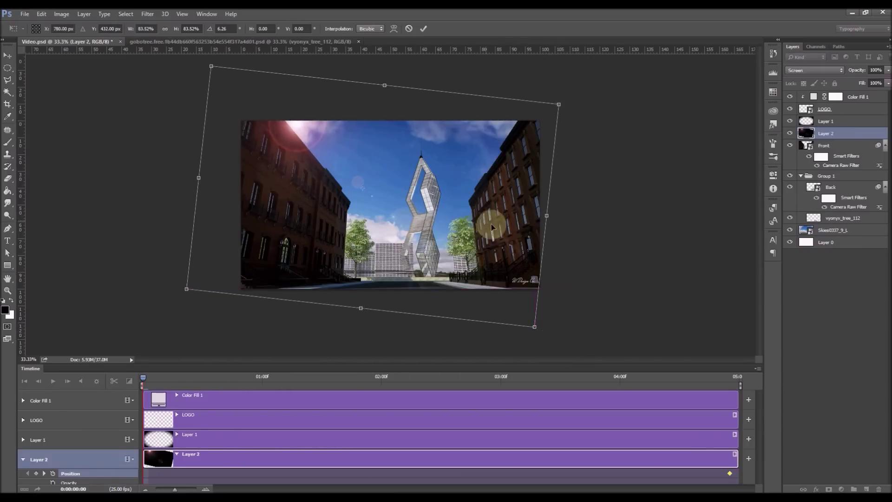
{"action": "key", "text": "Return"}
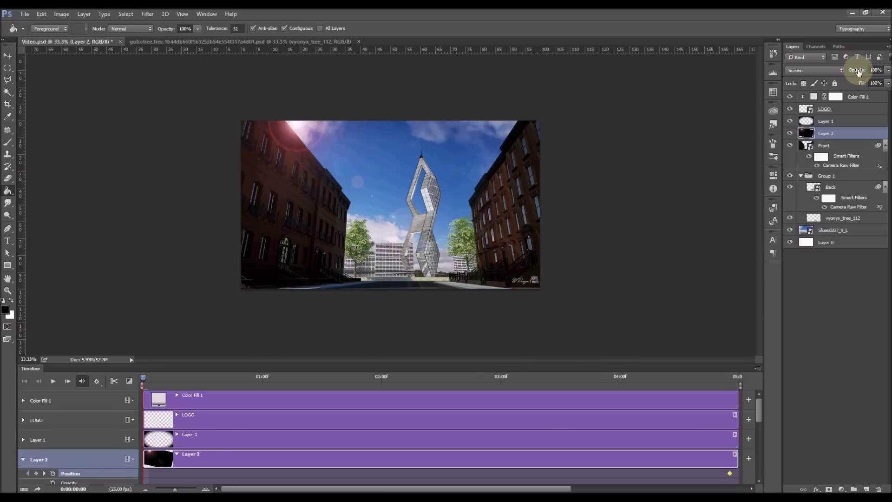
{"action": "left_click_drag", "start_coordinate": [854, 75], "coordinate": [836, 80]}
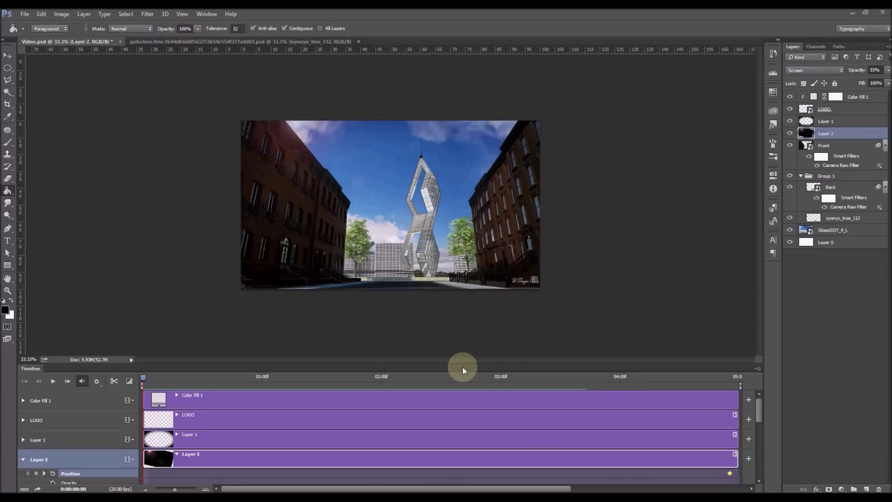
Enlarge the timeline area and collapse the Layer 2, Group 1 and sky layer tracks.
{"action": "left_click_drag", "start_coordinate": [462, 364], "coordinate": [446, 269]}
{"action": "left_click", "coordinate": [23, 366]}
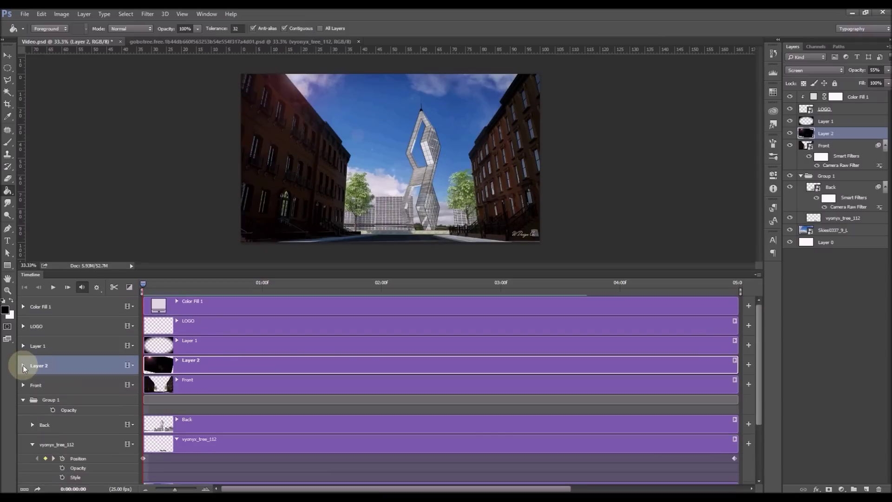
{"action": "left_click", "coordinate": [22, 399]}
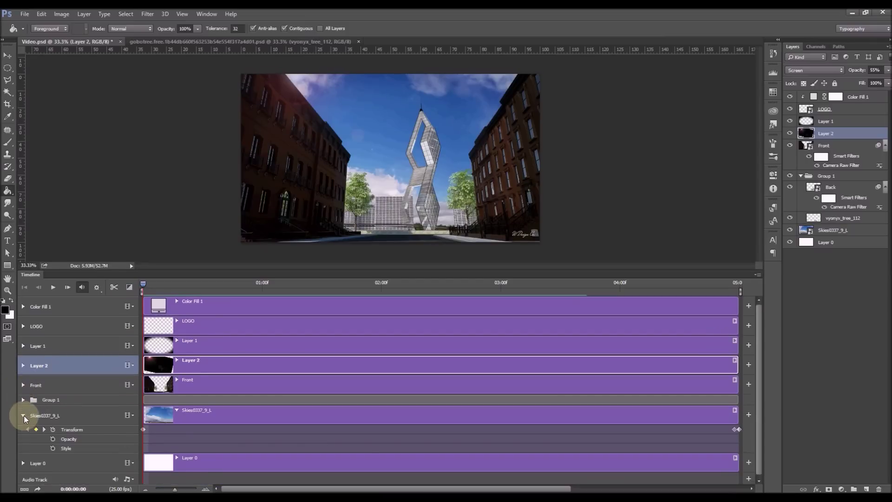
{"action": "left_click", "coordinate": [23, 415]}
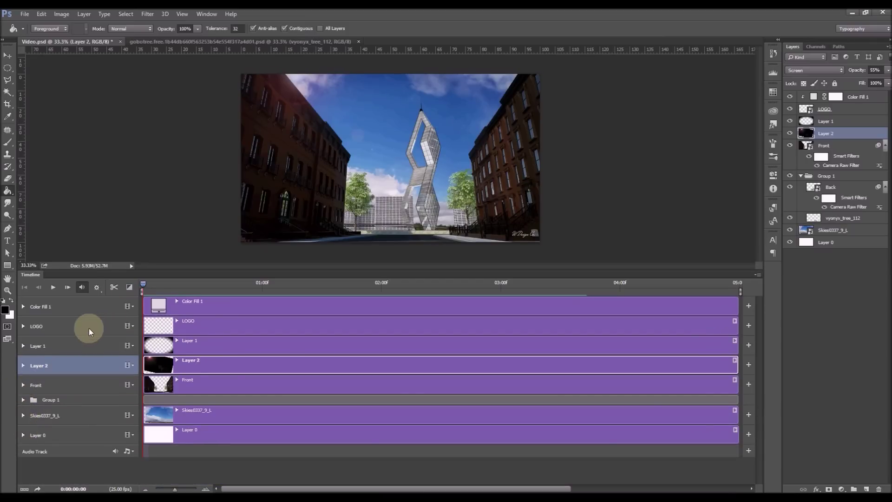
Render all frames to Video.mp4 in H.264 format, High Quality preset, at 1920 x 1080 and 25 fps.
{"action": "left_click", "coordinate": [38, 489]}
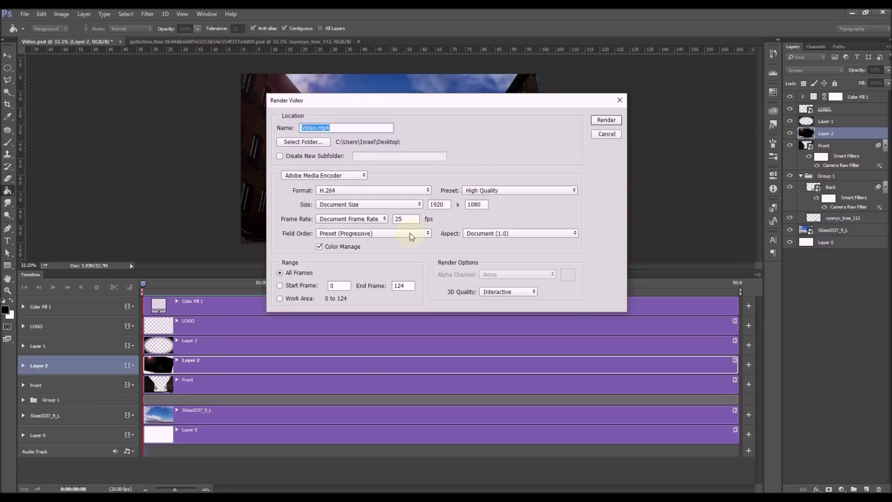
{"action": "left_click", "coordinate": [607, 119]}
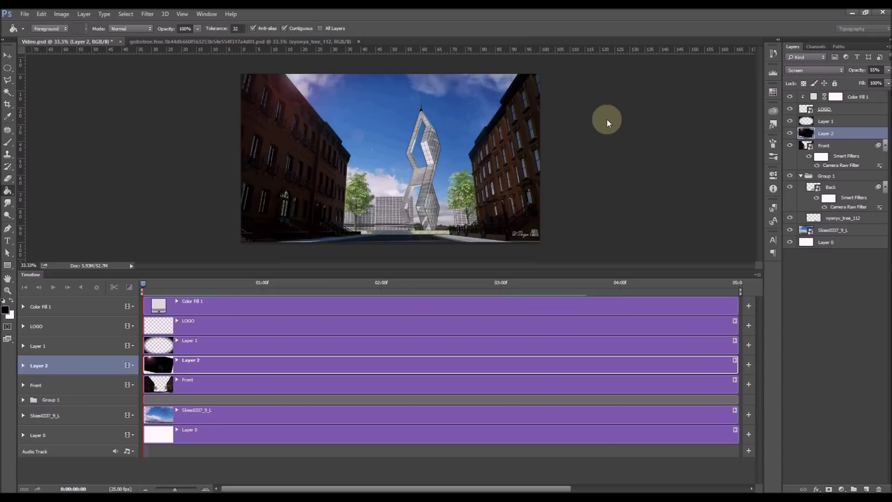